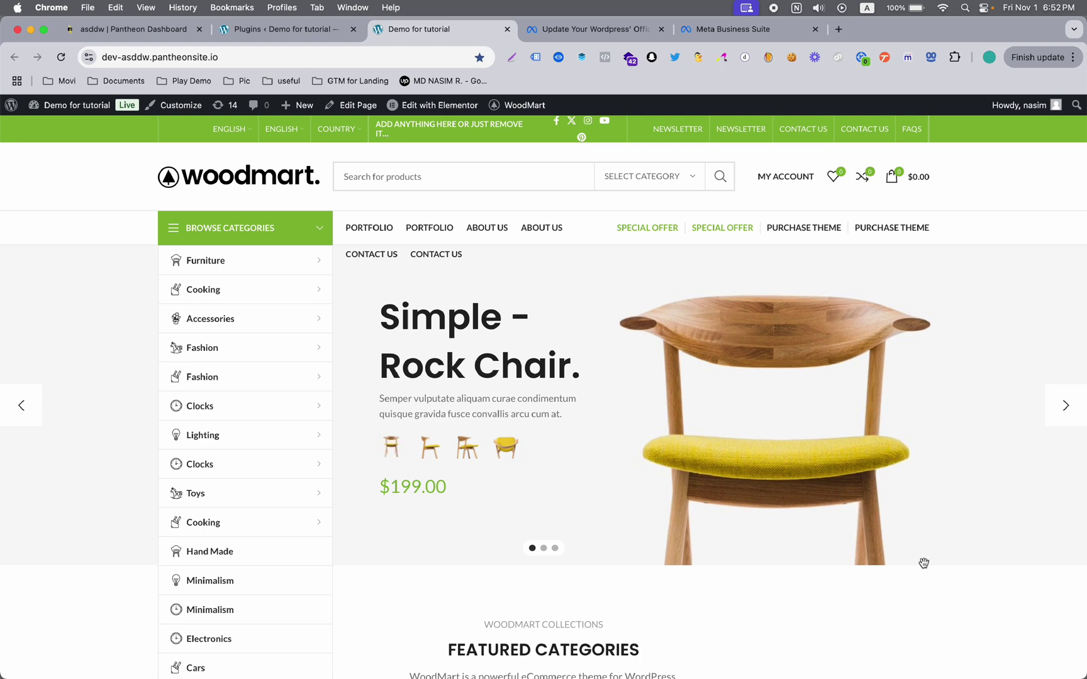
Step: Scroll the WoodMart storefront, then switch to the Meta article on updating the Facebook Chat Plugin
{"action": "scroll", "coordinate": [896, 604], "scroll_direction": "down", "scroll_amount": 5}
{"action": "scroll", "coordinate": [896, 604], "scroll_direction": "up", "scroll_amount": 10}
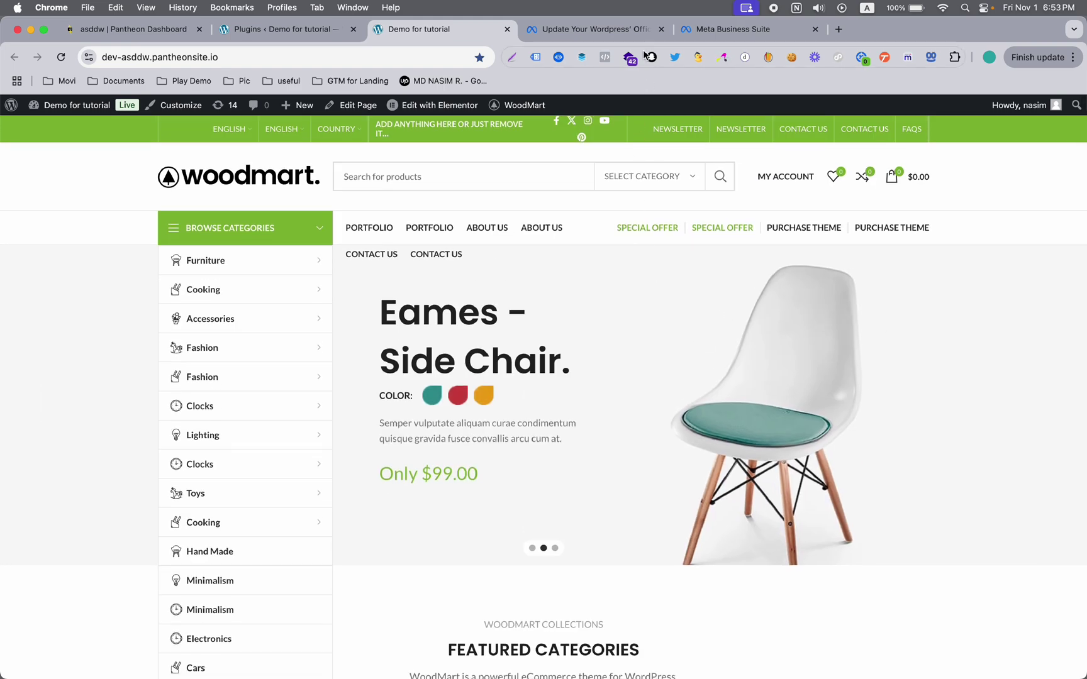
{"action": "left_click", "coordinate": [610, 36]}
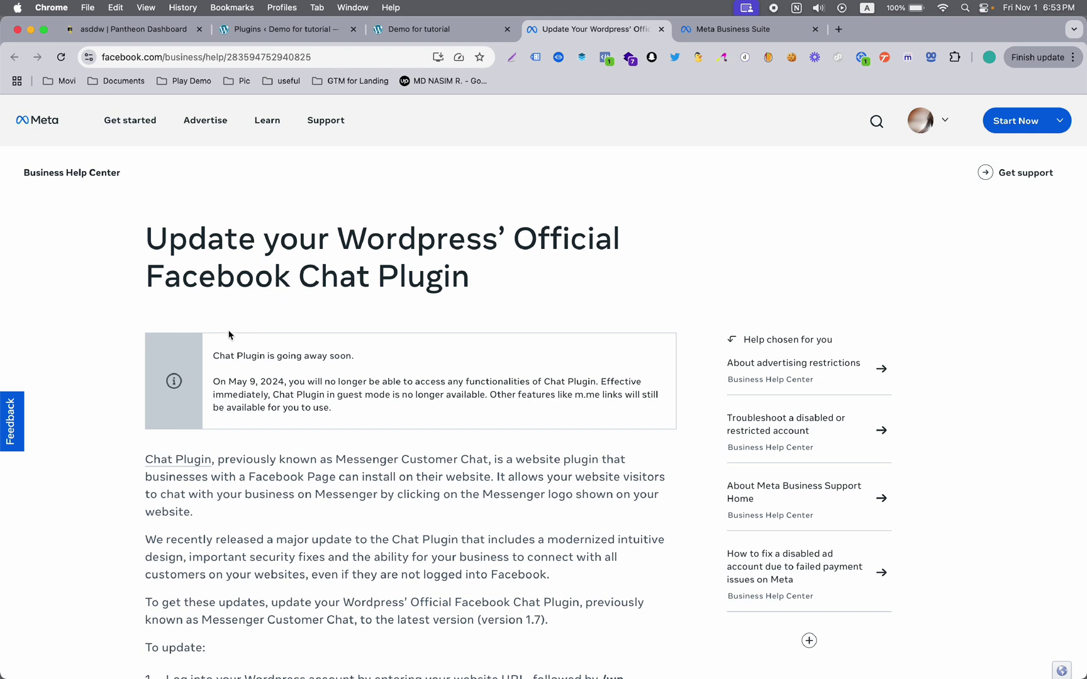
Step: Highlight the May 9 shutdown date in the Chat Plugin notice, then return to the storefront
{"action": "left_click_drag", "start_coordinate": [215, 376], "coordinate": [255, 382]}
{"action": "left_click", "coordinate": [262, 385]}
{"action": "left_click", "coordinate": [433, 32]}
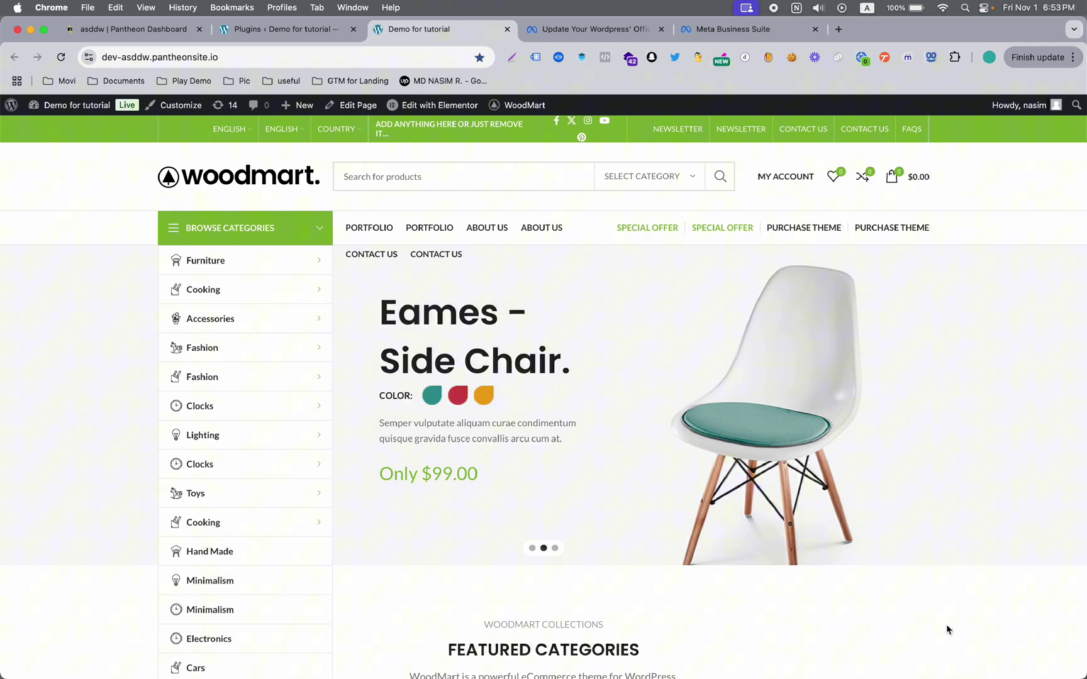
Step: Review the Installed Plugins list confirming Chaty was deleted and nine plugins remain
{"action": "left_click", "coordinate": [294, 29]}
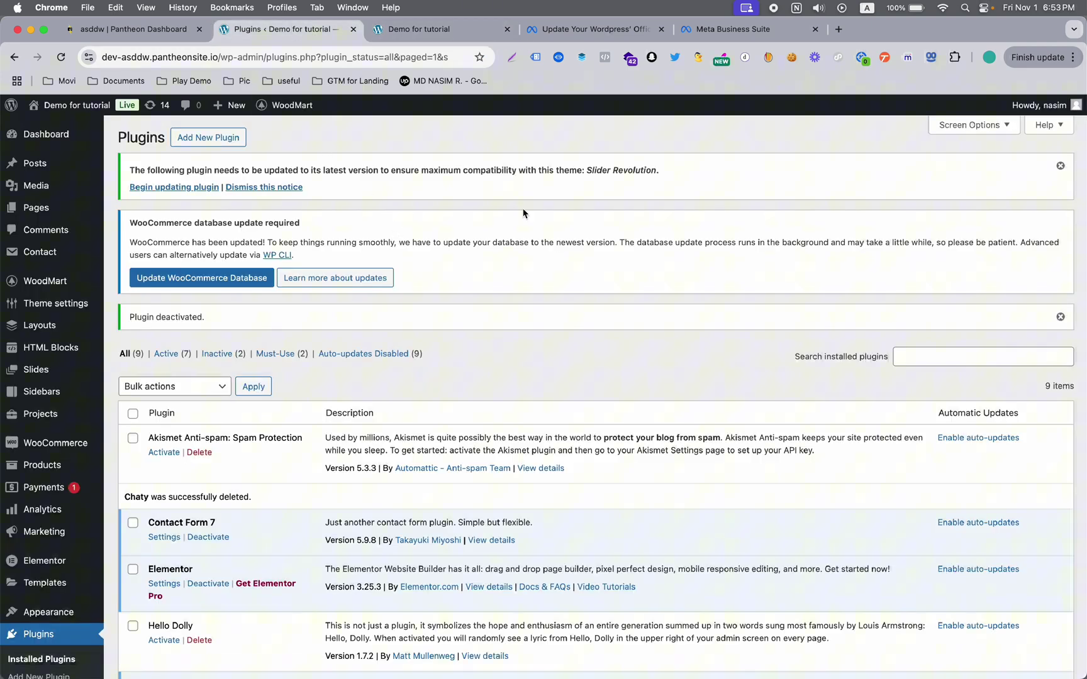
{"action": "left_click", "coordinate": [440, 29]}
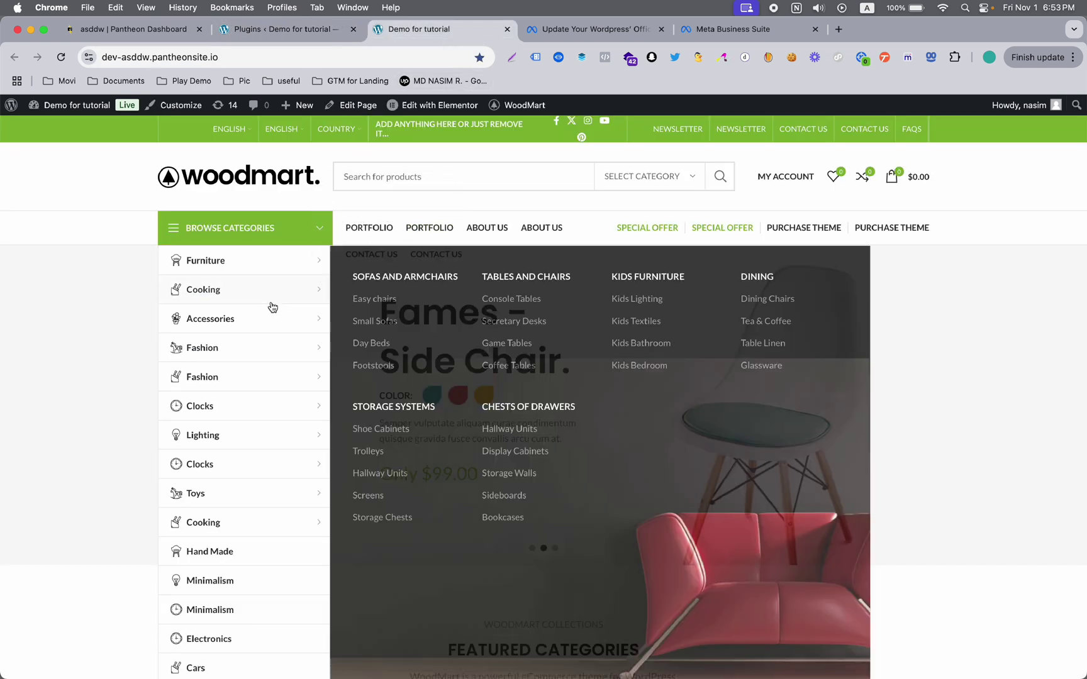
{"action": "mouse_move", "coordinate": [259, 333]}
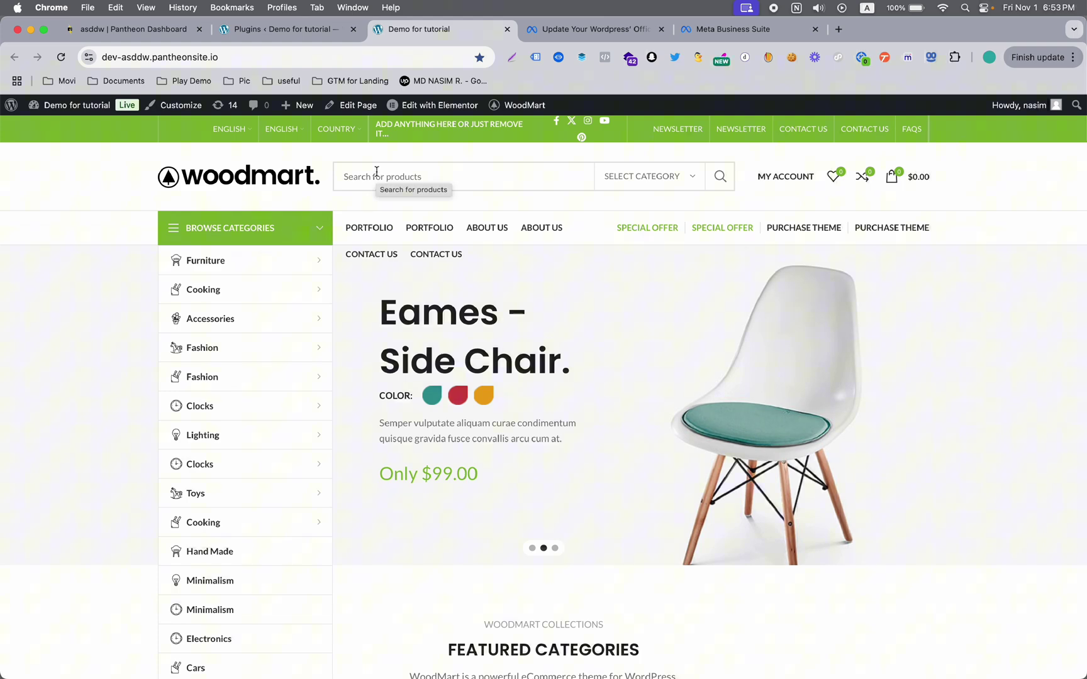
{"action": "left_click", "coordinate": [306, 32]}
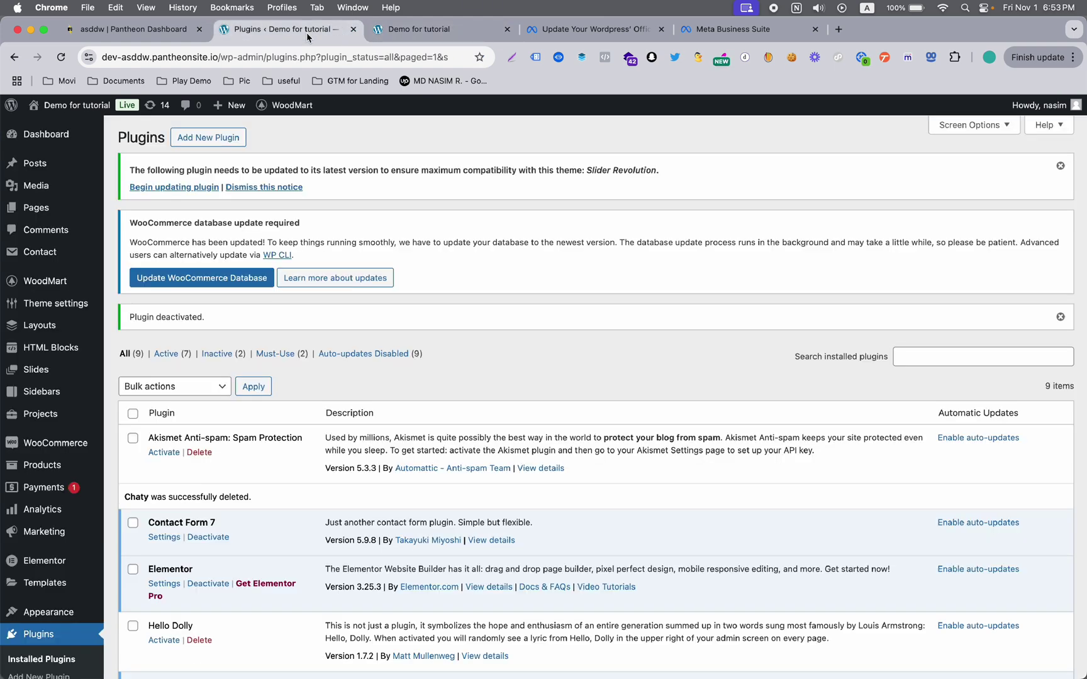
{"action": "scroll", "coordinate": [38, 560], "scroll_direction": "down", "scroll_amount": 3}
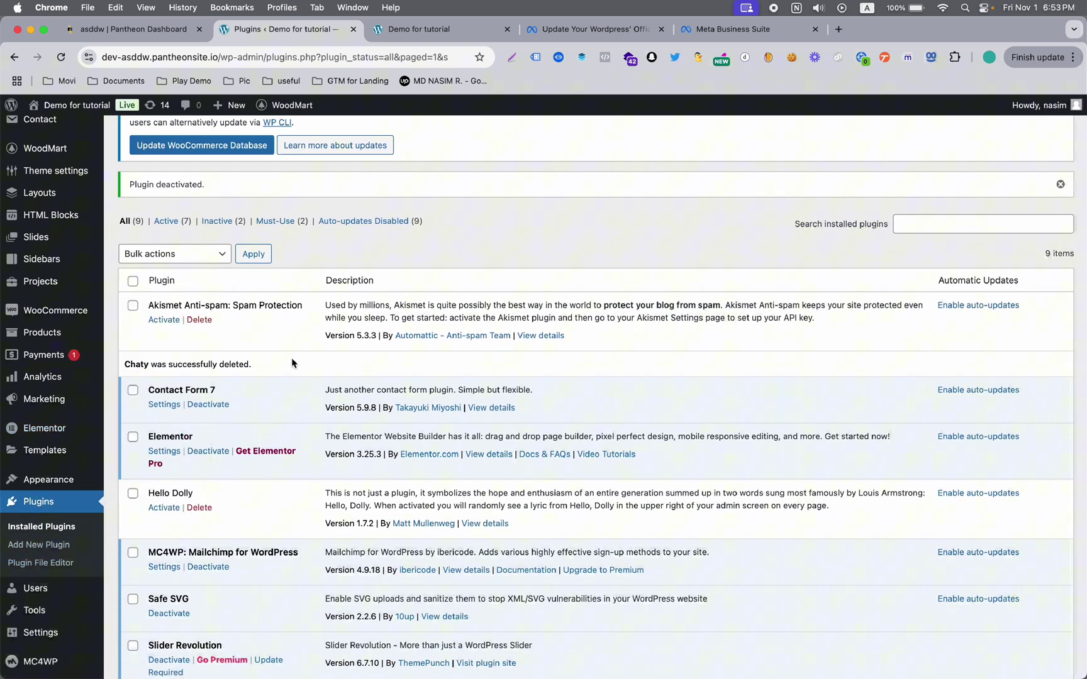
{"action": "scroll", "coordinate": [291, 363], "scroll_direction": "up", "scroll_amount": 2}
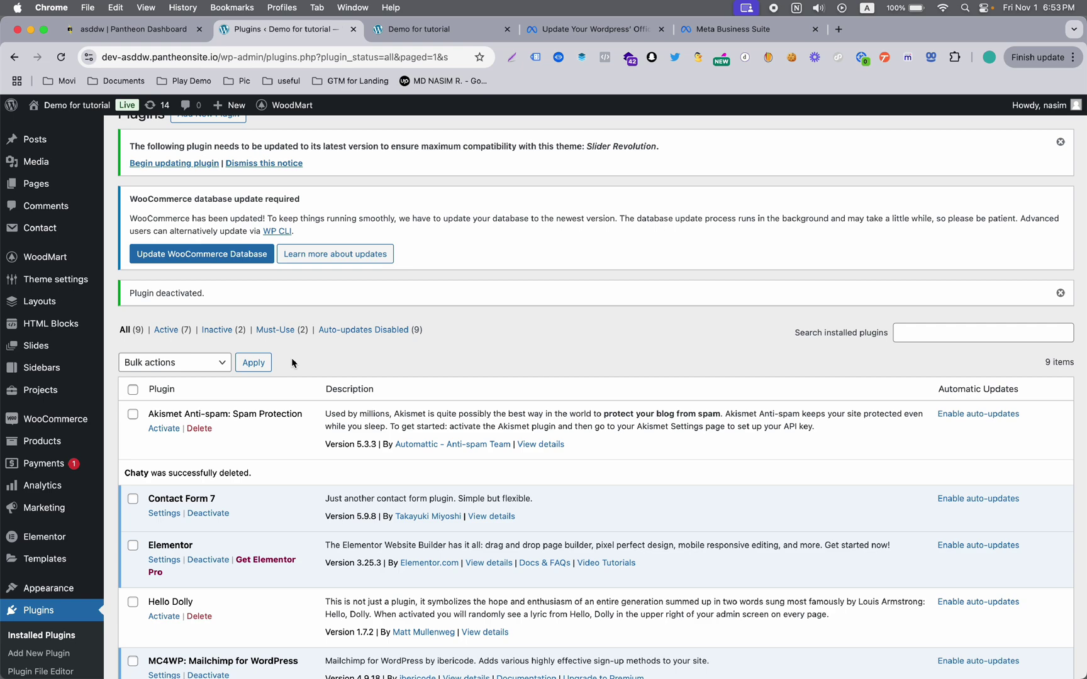
{"action": "scroll", "coordinate": [291, 363], "scroll_direction": "down", "scroll_amount": 4}
{"action": "scroll", "coordinate": [291, 363], "scroll_direction": "down", "scroll_amount": 3}
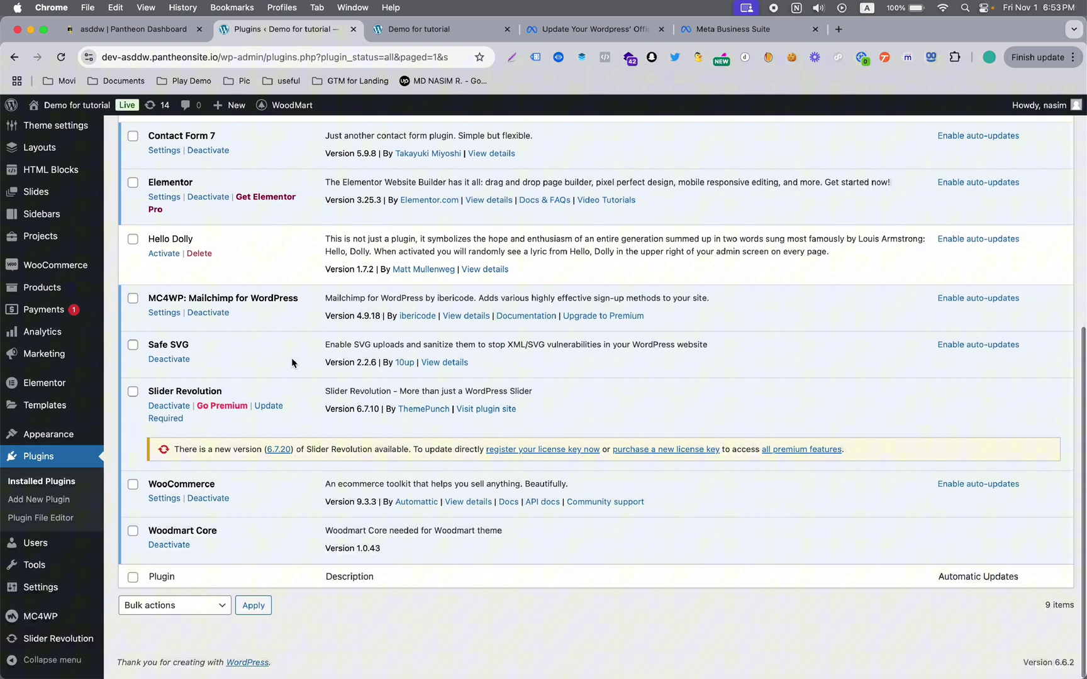
{"action": "scroll", "coordinate": [291, 363], "scroll_direction": "up", "scroll_amount": 6}
{"action": "scroll", "coordinate": [291, 363], "scroll_direction": "up", "scroll_amount": 1}
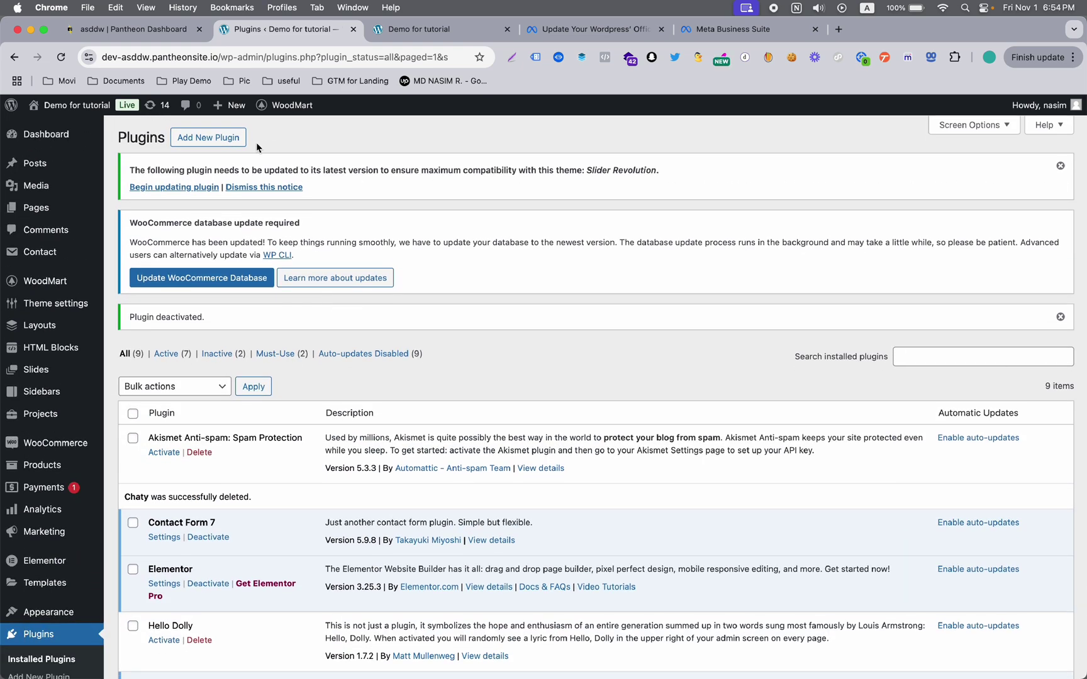
Step: Search the plugin directory for 'chat' and browse results including Click to Chat and Chaty
{"action": "left_click", "coordinate": [234, 143]}
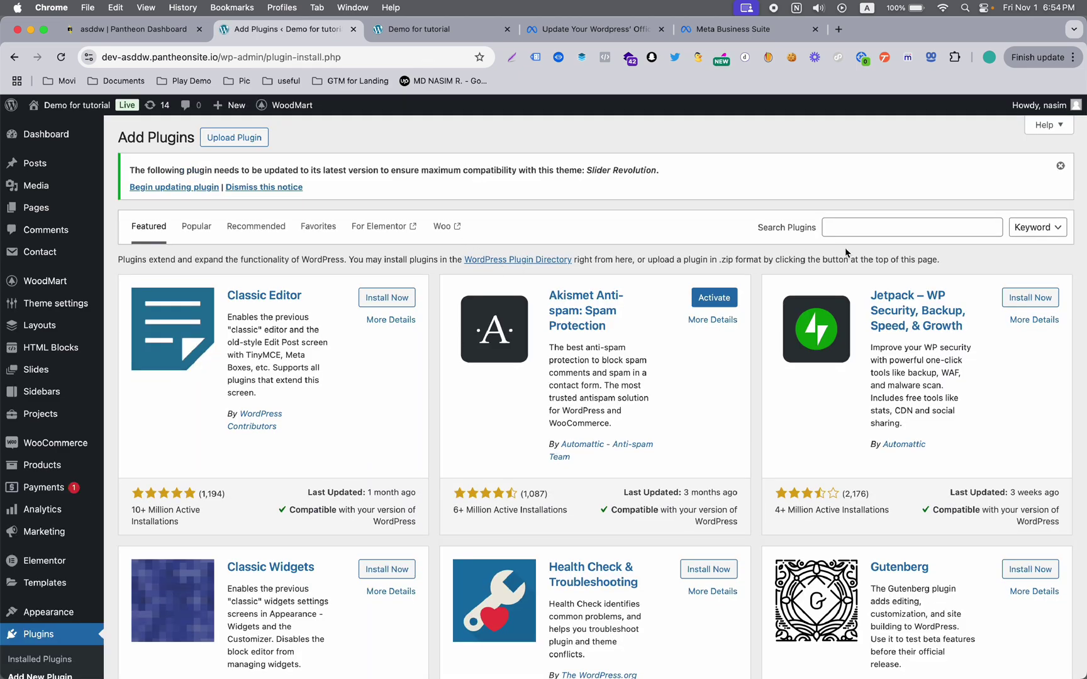
{"action": "scroll", "coordinate": [776, 223], "scroll_direction": "down", "scroll_amount": 10}
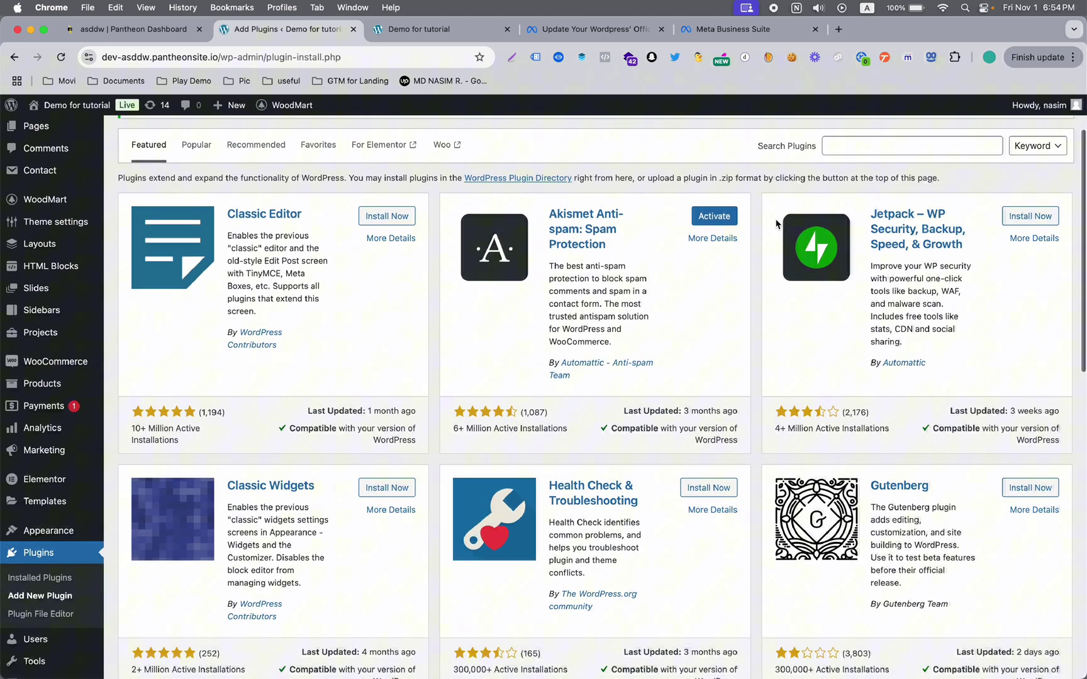
{"action": "scroll", "coordinate": [777, 225], "scroll_direction": "up", "scroll_amount": 10}
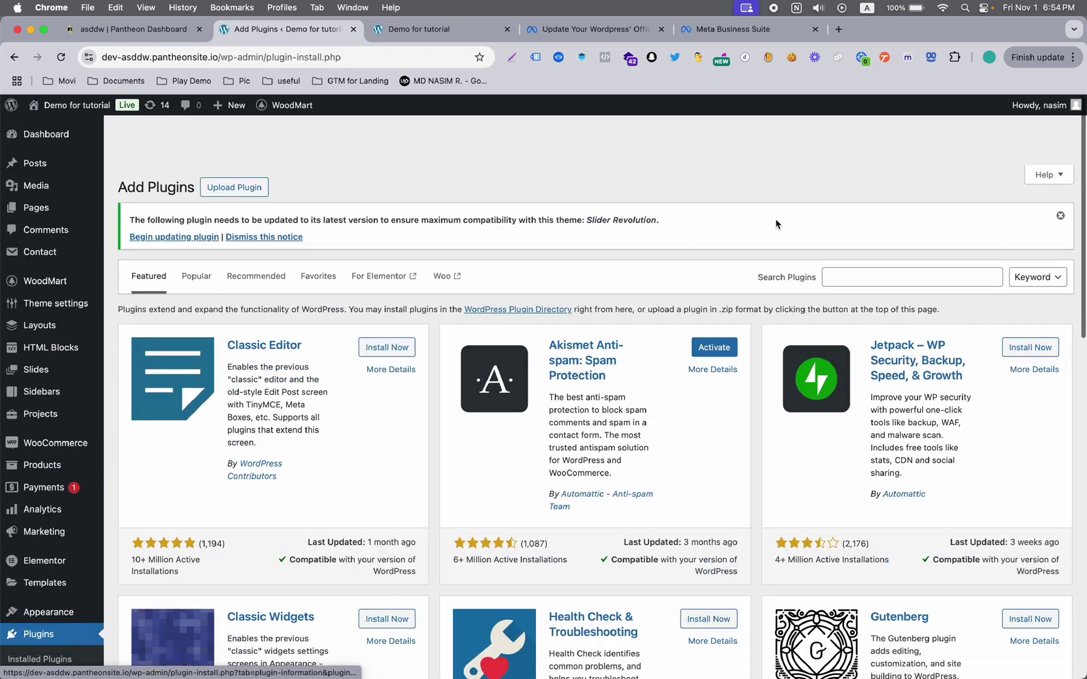
{"action": "left_click", "coordinate": [889, 225]}
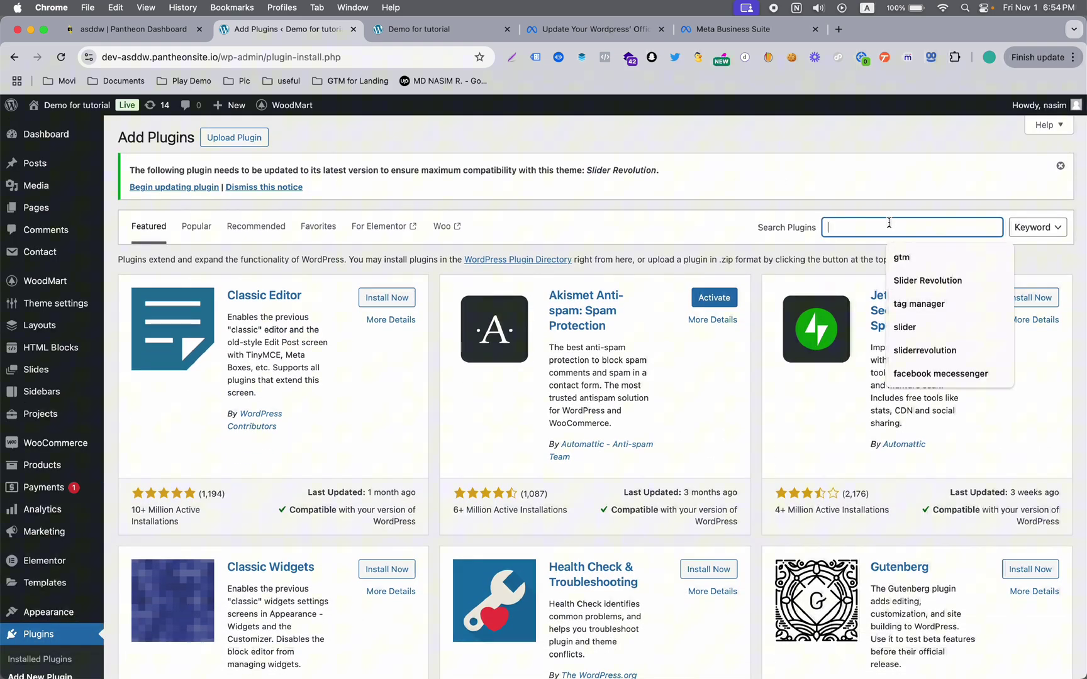
{"action": "type", "text": "chat"}
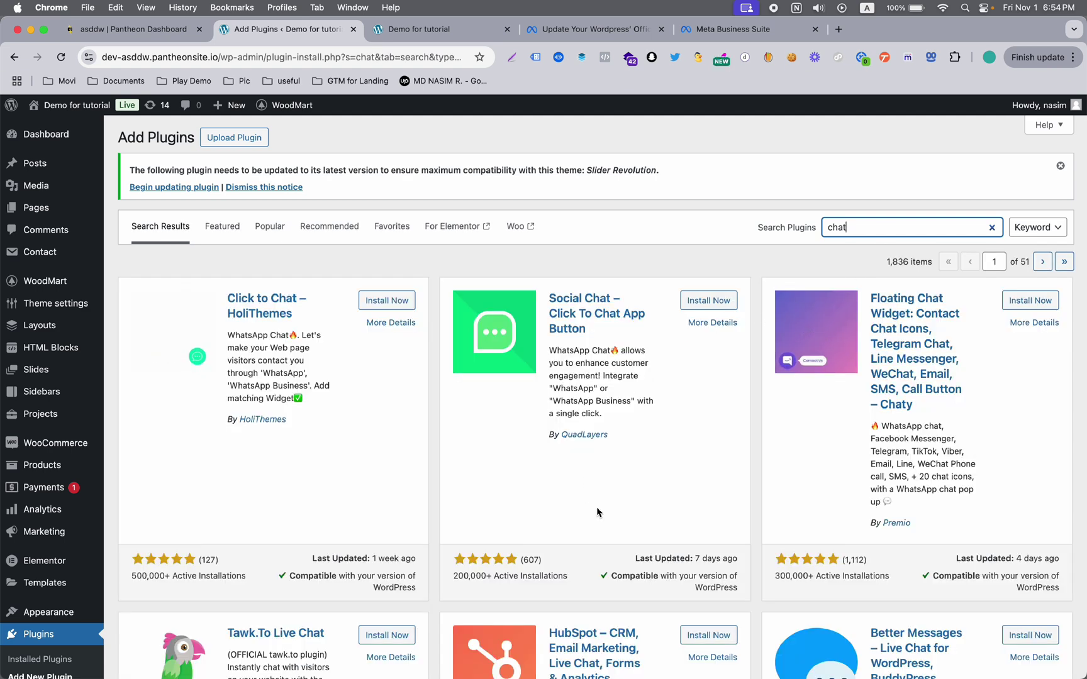
{"action": "scroll", "coordinate": [656, 512], "scroll_direction": "down", "scroll_amount": 1}
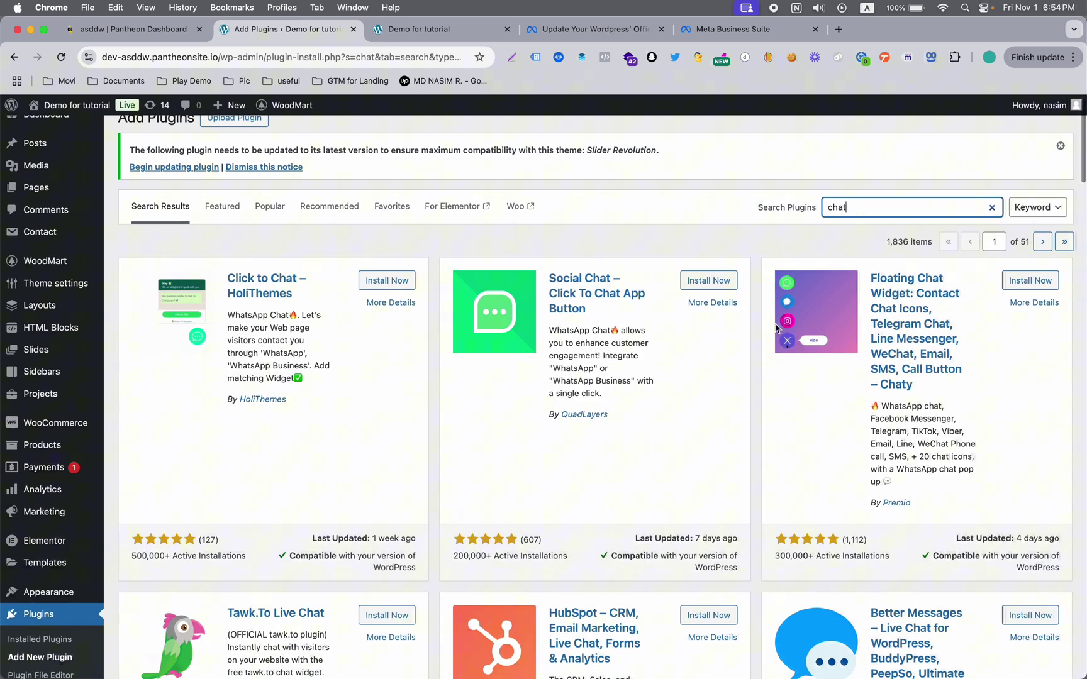
{"action": "scroll", "coordinate": [538, 377], "scroll_direction": "down", "scroll_amount": 5}
{"action": "scroll", "coordinate": [539, 376], "scroll_direction": "down", "scroll_amount": 10}
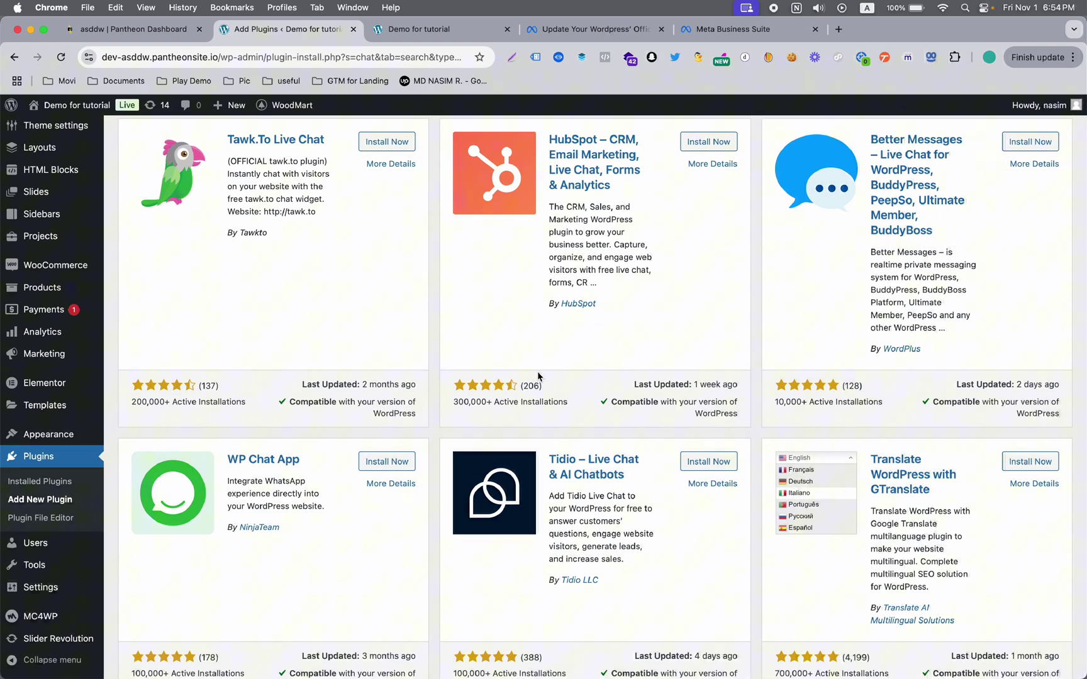
{"action": "scroll", "coordinate": [538, 376], "scroll_direction": "up", "scroll_amount": 15}
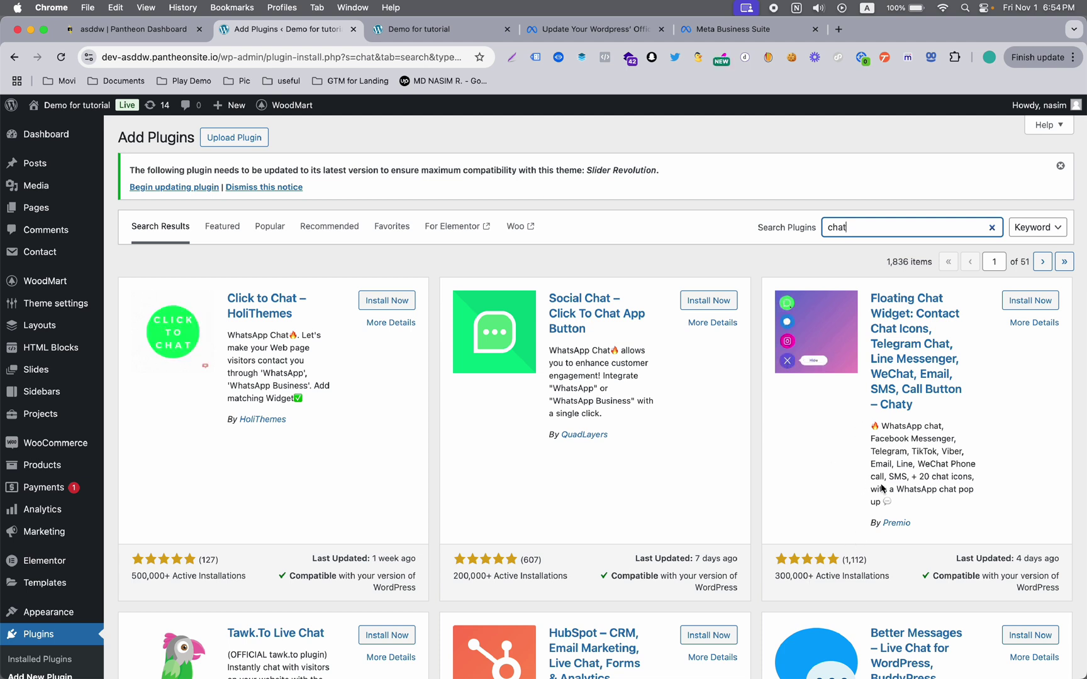
Step: Install and activate the Chaty floating chat widget plugin
{"action": "left_click", "coordinate": [1026, 306]}
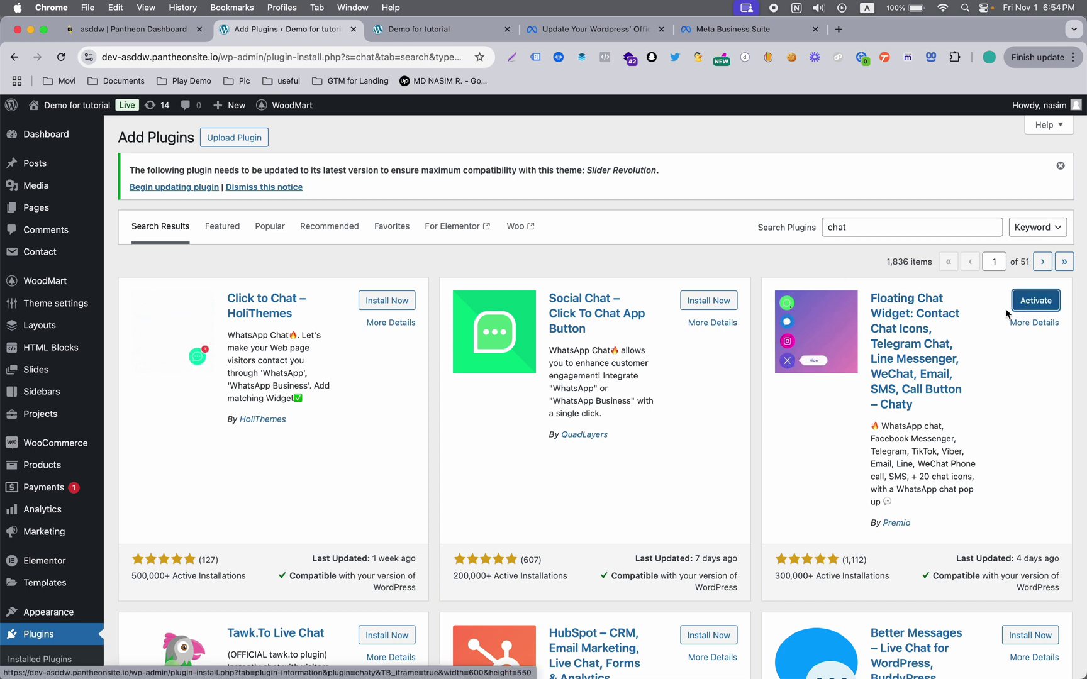
{"action": "left_click", "coordinate": [1035, 301]}
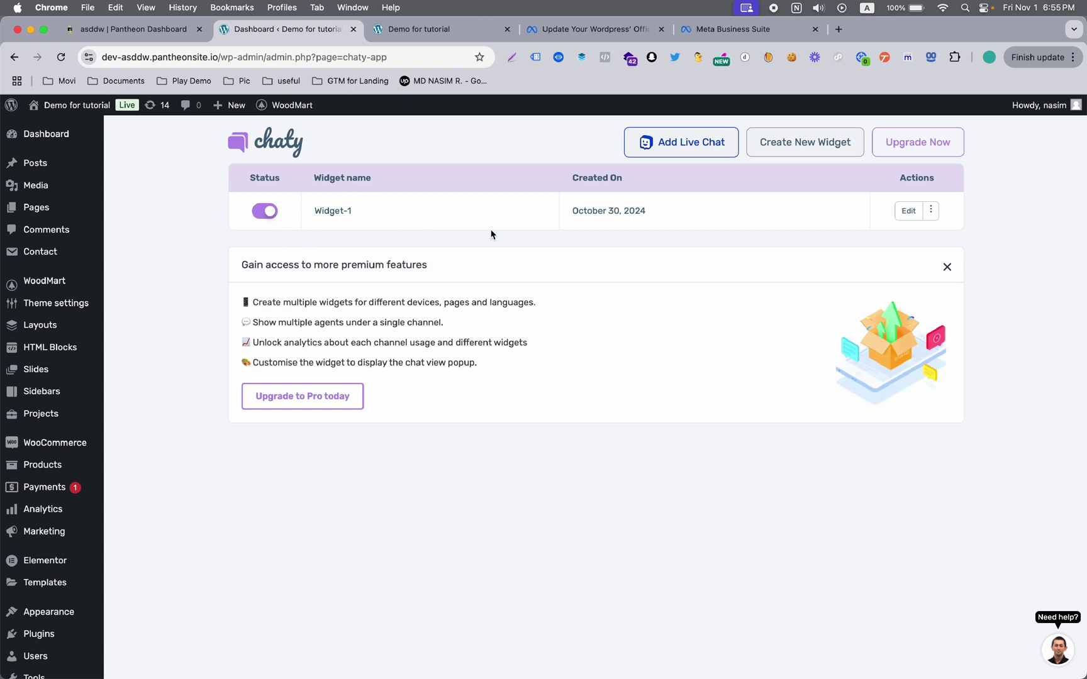
Step: Delete Chaty's Widget-1 and start creating a new widget
{"action": "left_click", "coordinate": [929, 212]}
{"action": "left_click", "coordinate": [850, 328]}
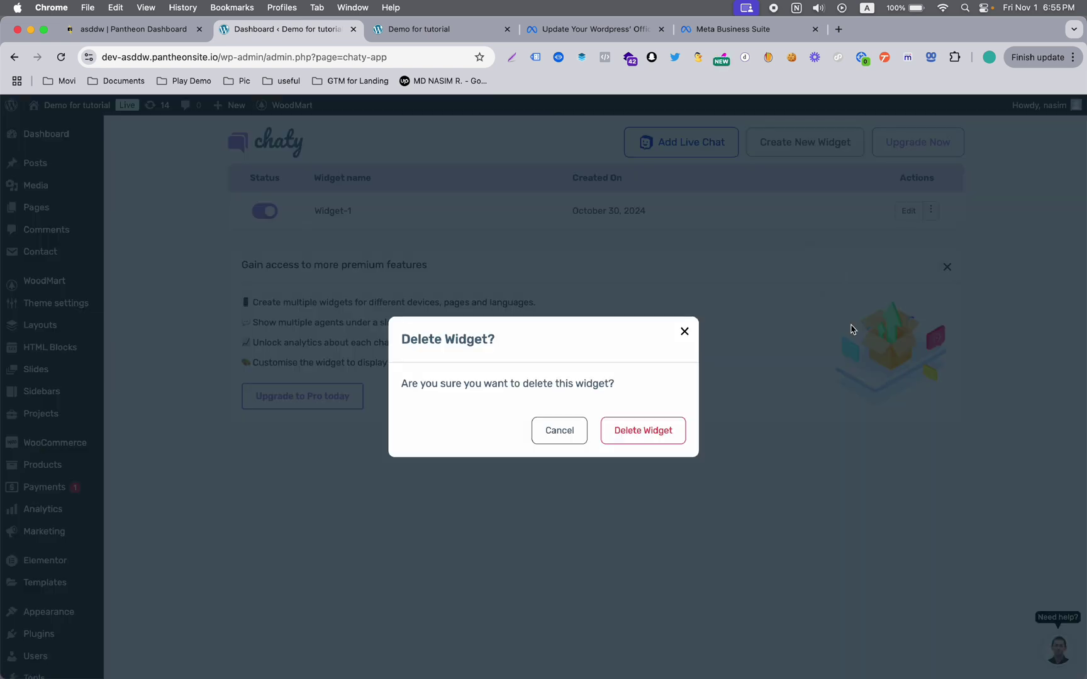
{"action": "left_click", "coordinate": [632, 428]}
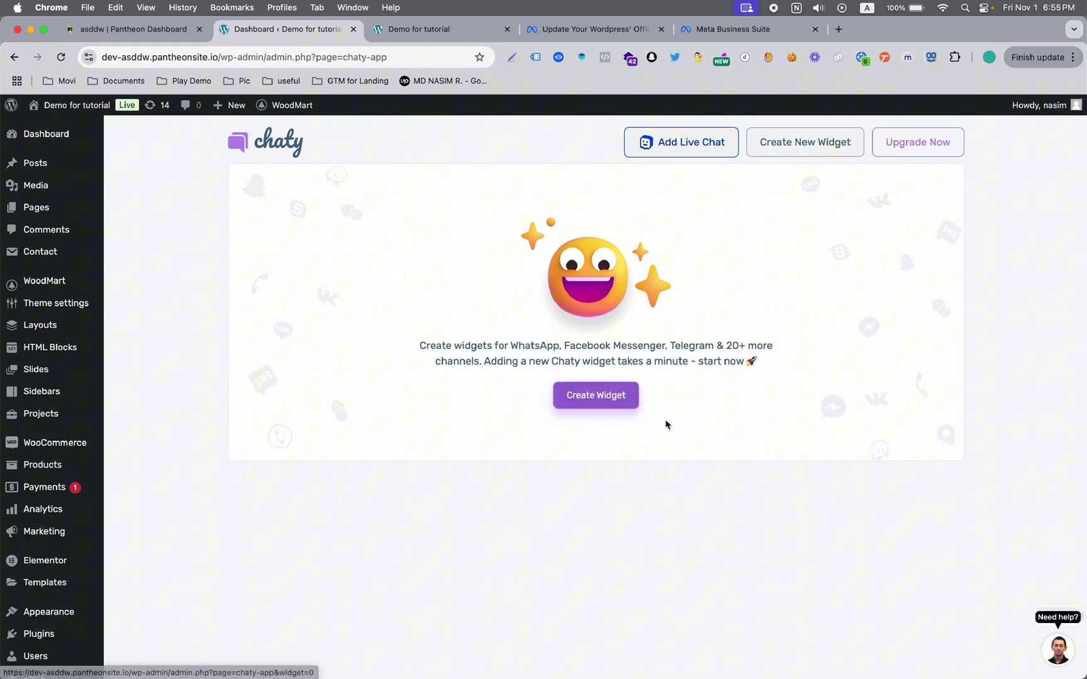
{"action": "left_click", "coordinate": [614, 401]}
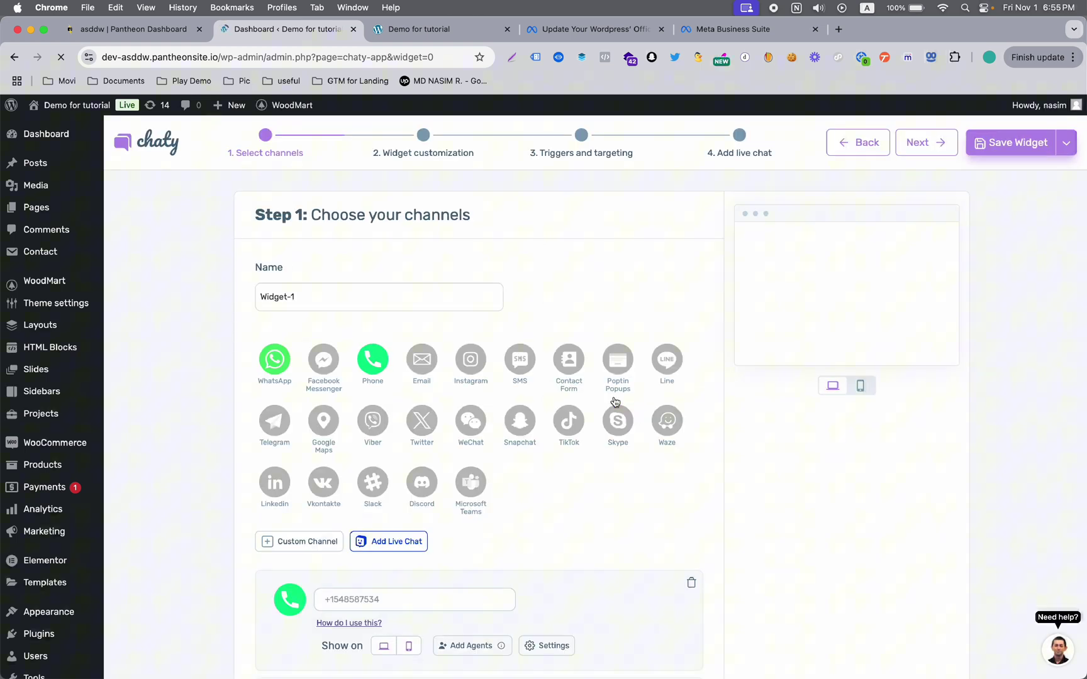
Step: Scroll the 'Step 1: Choose your channels' page down to the channel icons
{"action": "scroll", "coordinate": [289, 286], "scroll_direction": "down", "scroll_amount": 1}
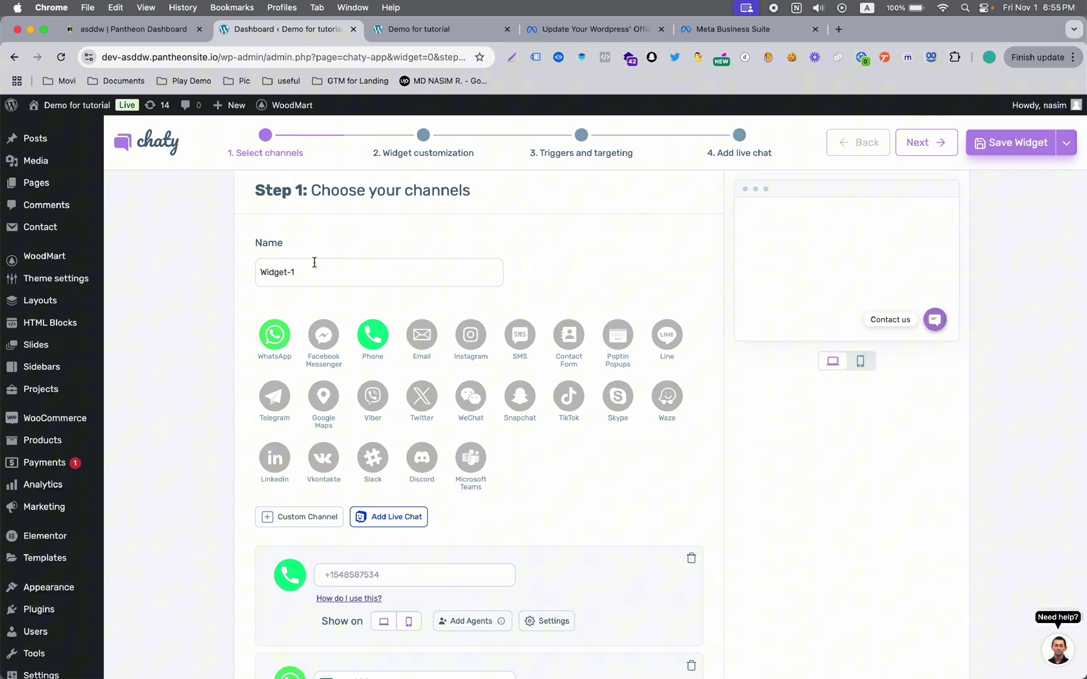
{"action": "scroll", "coordinate": [314, 262], "scroll_direction": "down", "scroll_amount": 1}
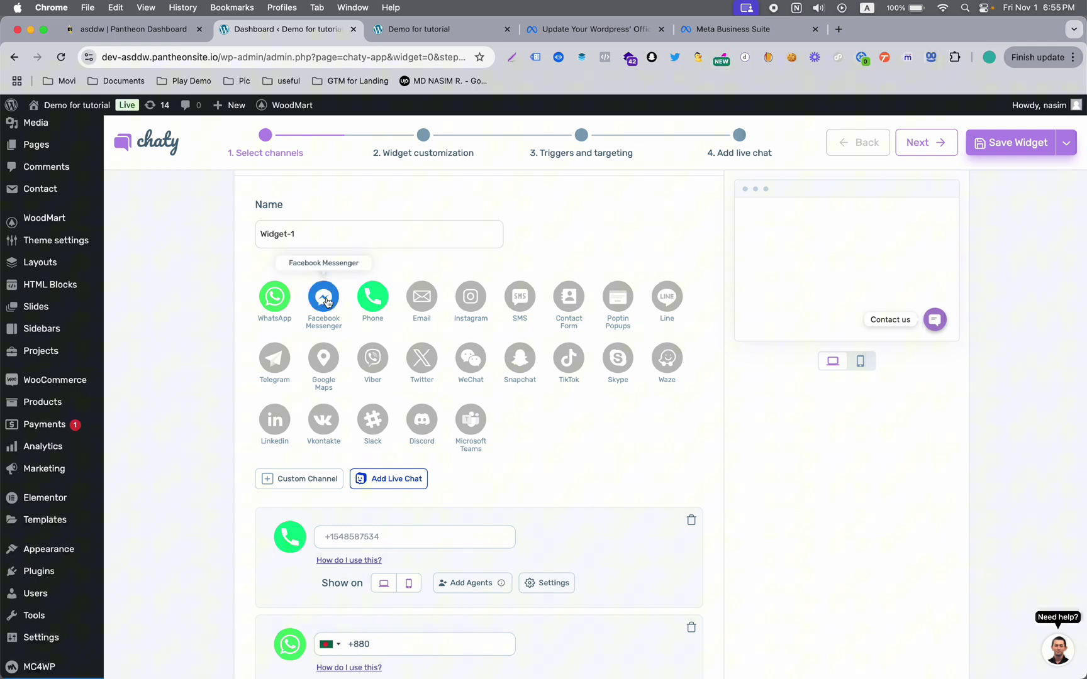
Step: Add Facebook Messenger as a channel and deselect the WhatsApp and Phone channels
{"action": "left_click", "coordinate": [326, 302]}
{"action": "scroll", "coordinate": [289, 270], "scroll_direction": "down", "scroll_amount": 5}
{"action": "scroll", "coordinate": [290, 271], "scroll_direction": "up", "scroll_amount": 4}
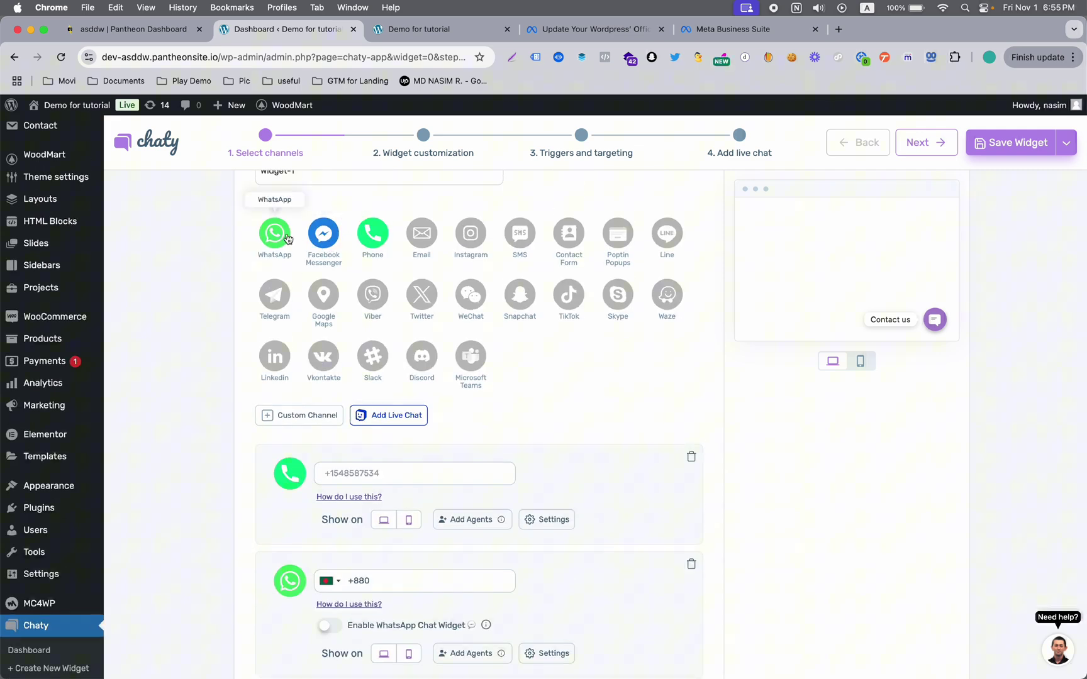
{"action": "left_click", "coordinate": [286, 238]}
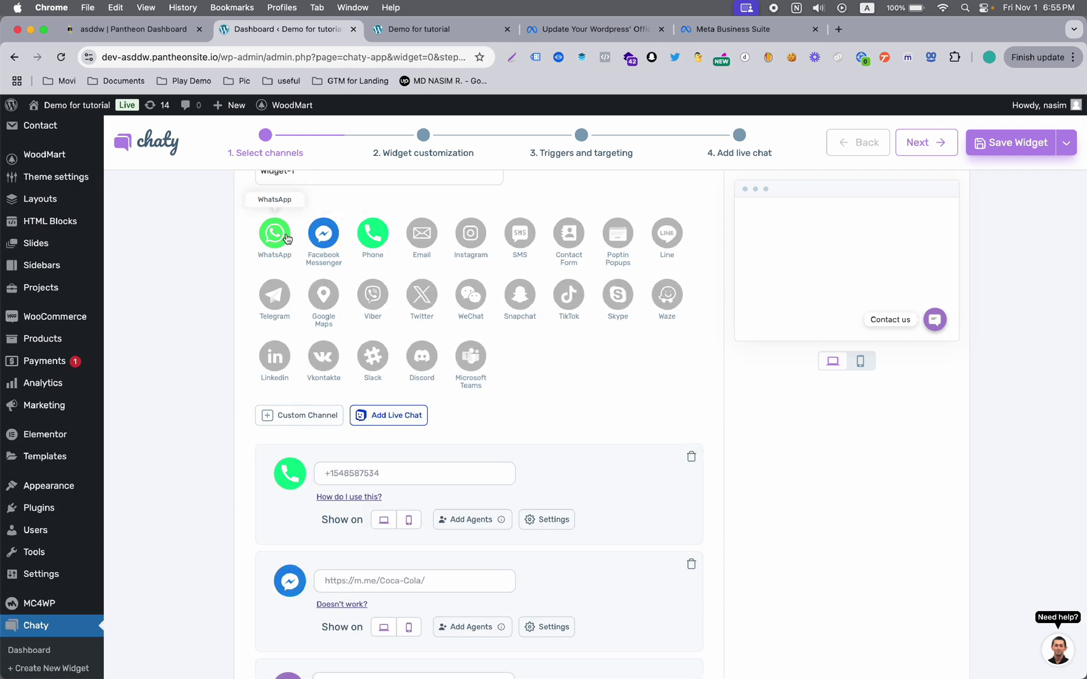
{"action": "left_click", "coordinate": [386, 236]}
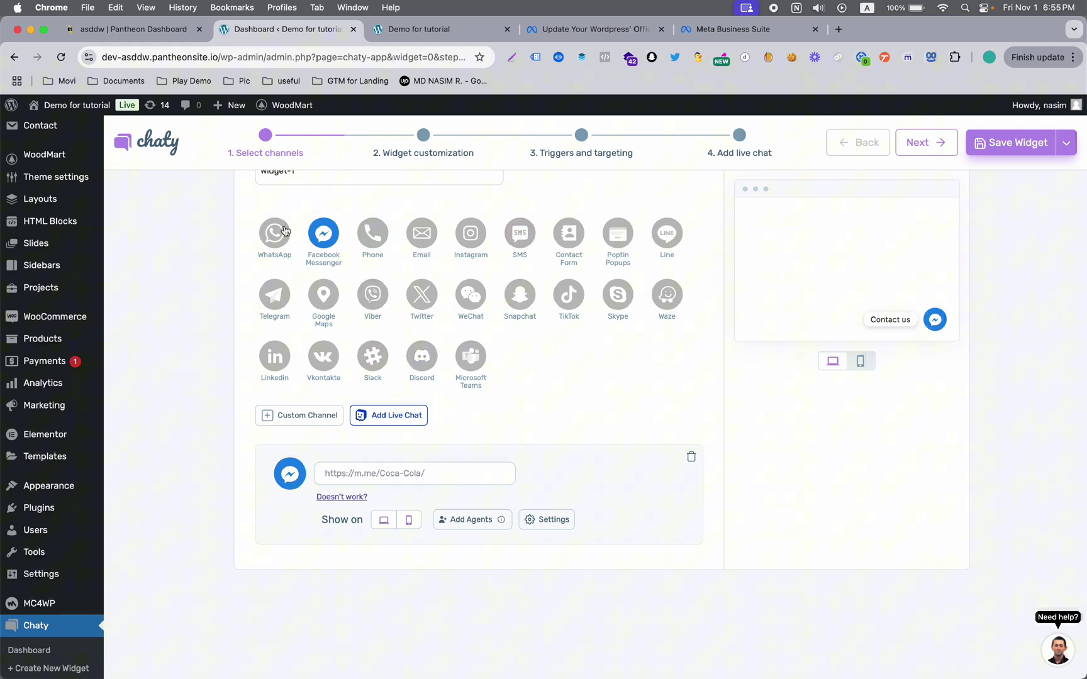
{"action": "left_click", "coordinate": [274, 232]}
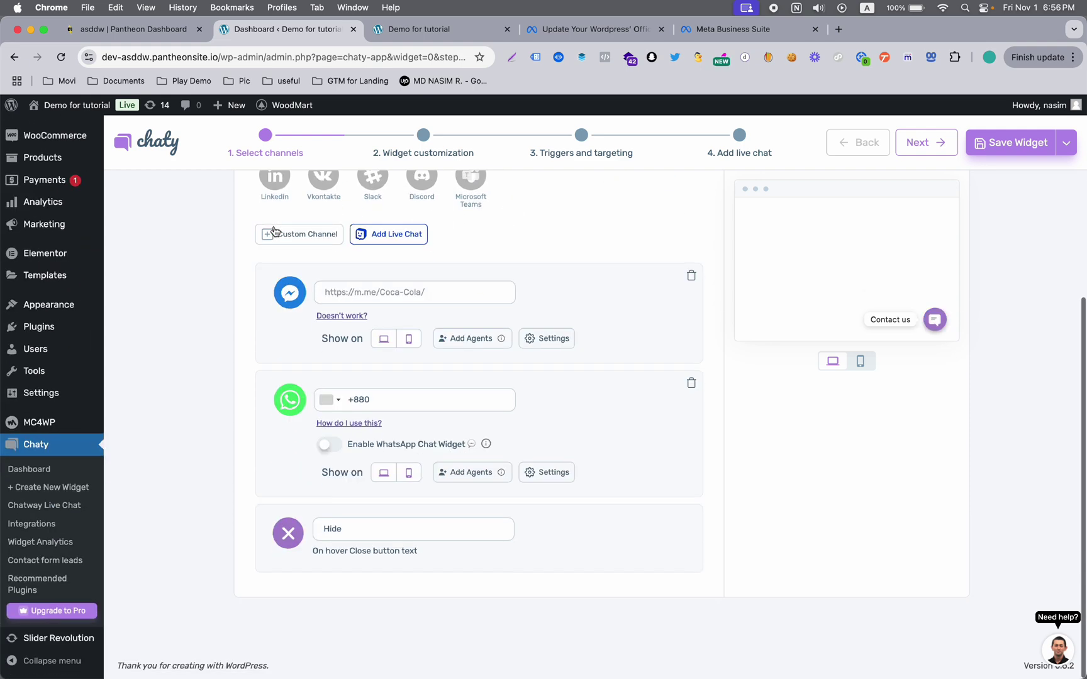
{"action": "scroll", "coordinate": [275, 314], "scroll_direction": "up", "scroll_amount": 3}
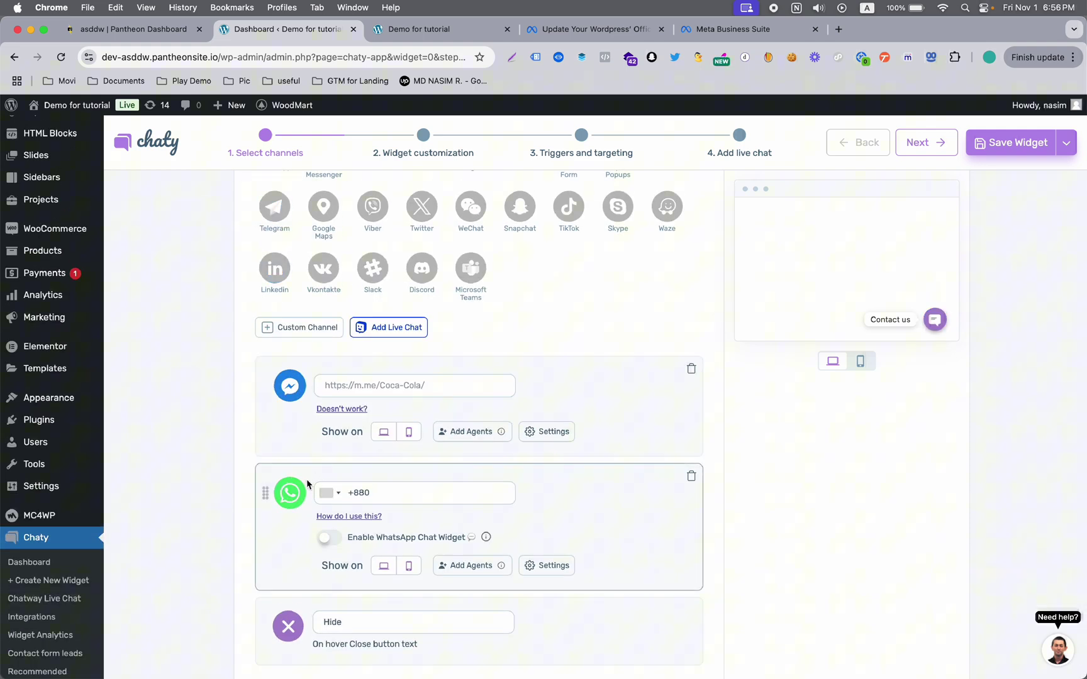
{"action": "scroll", "coordinate": [275, 314], "scroll_direction": "up", "scroll_amount": 3}
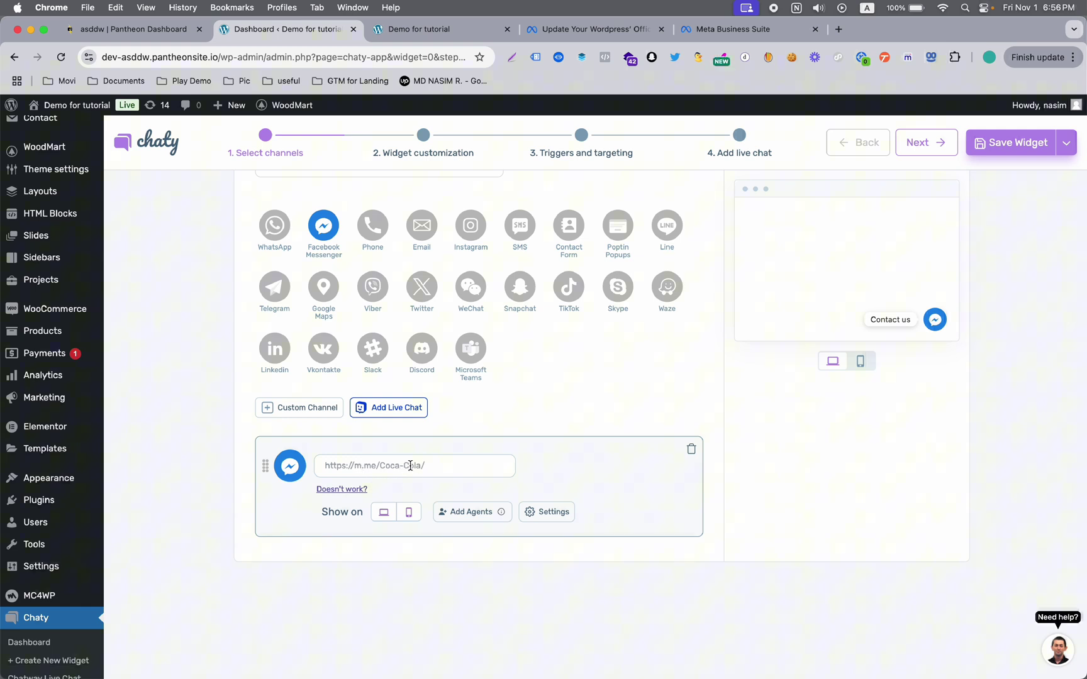
Step: Check the Messenger URL field's suggested link, then go to Meta Business Suite to find the real link
{"action": "left_click", "coordinate": [381, 466]}
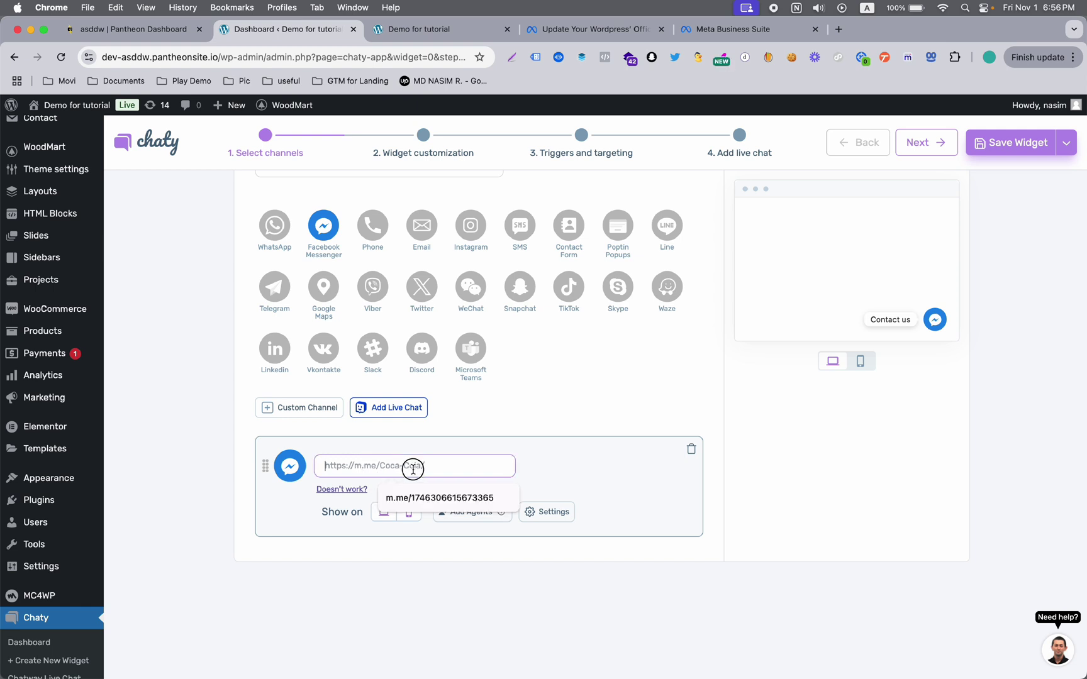
{"action": "left_click", "coordinate": [479, 452]}
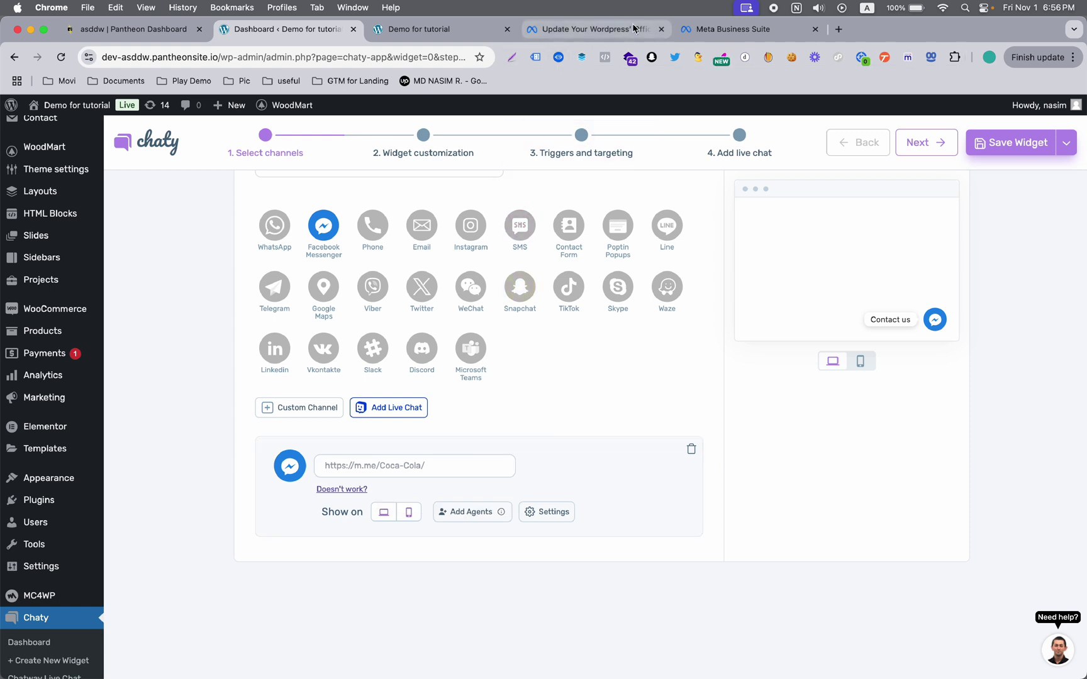
{"action": "left_click", "coordinate": [698, 31]}
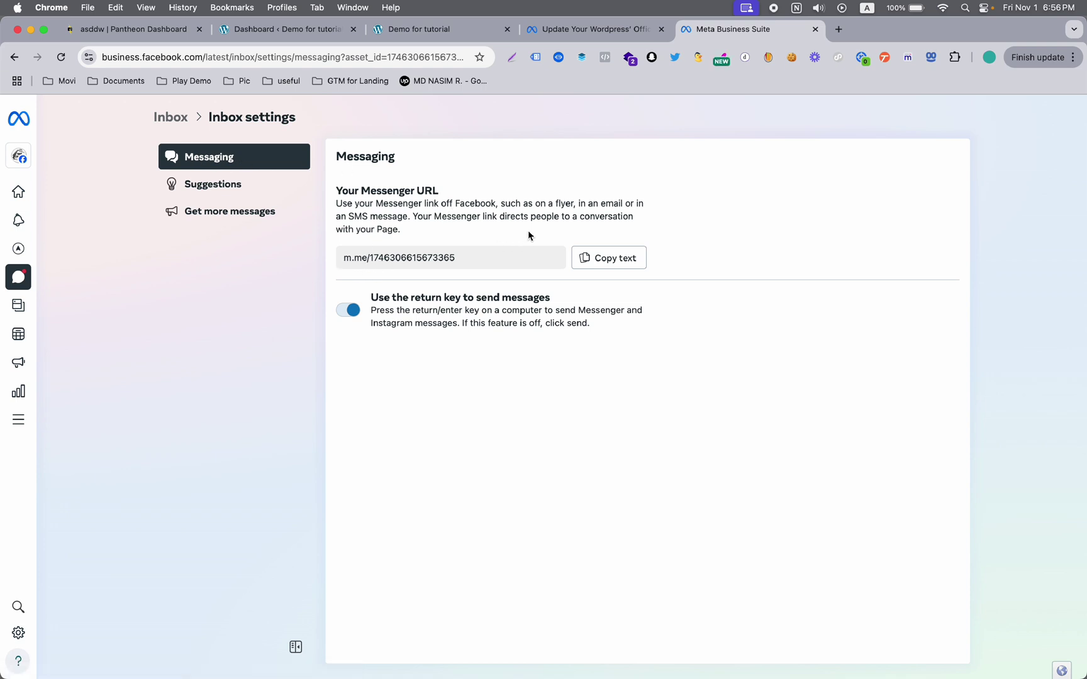
Step: Copy the Page's Messenger URL from Meta Business Suite's messaging settings and confirm the active Page
{"action": "left_click", "coordinate": [605, 260]}
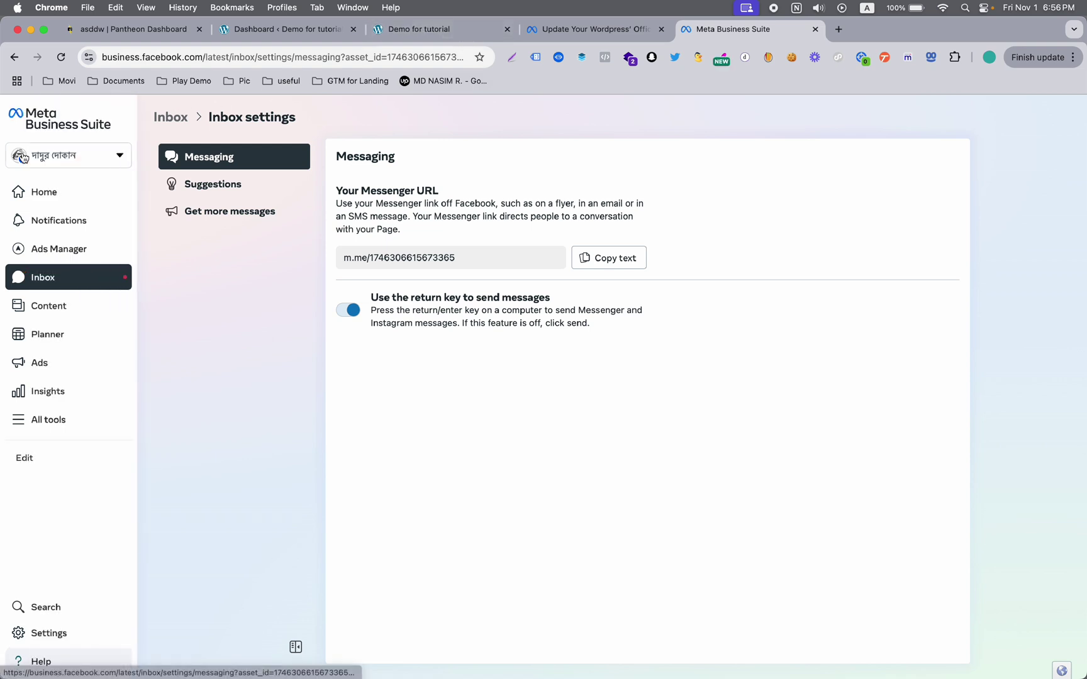
{"action": "left_click", "coordinate": [111, 157]}
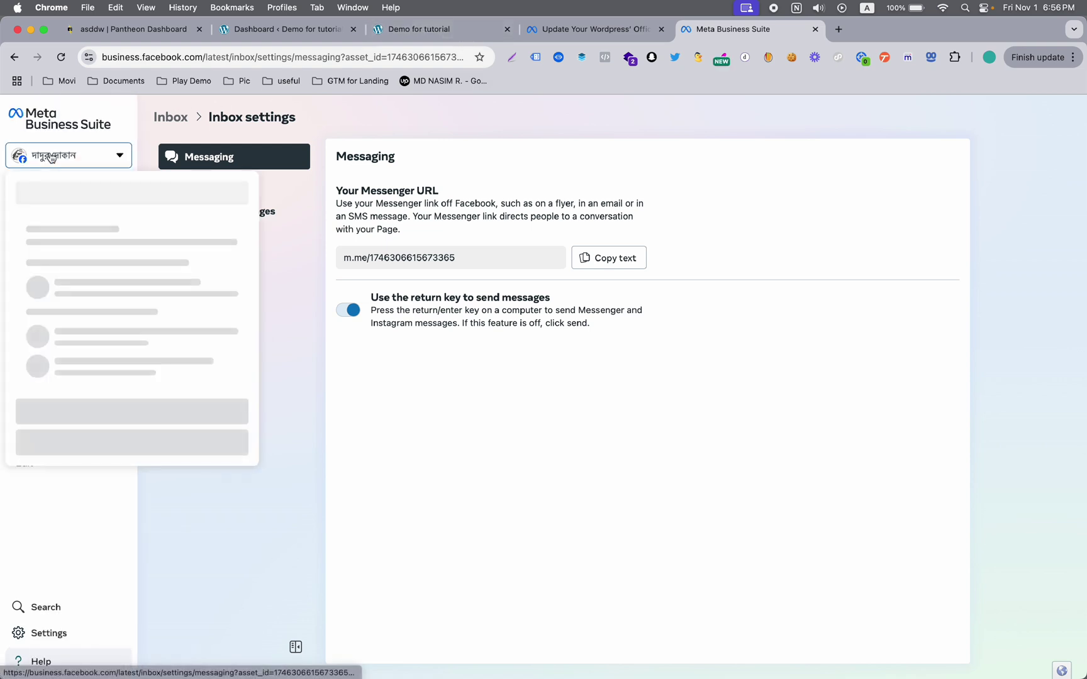
{"action": "left_click", "coordinate": [436, 458]}
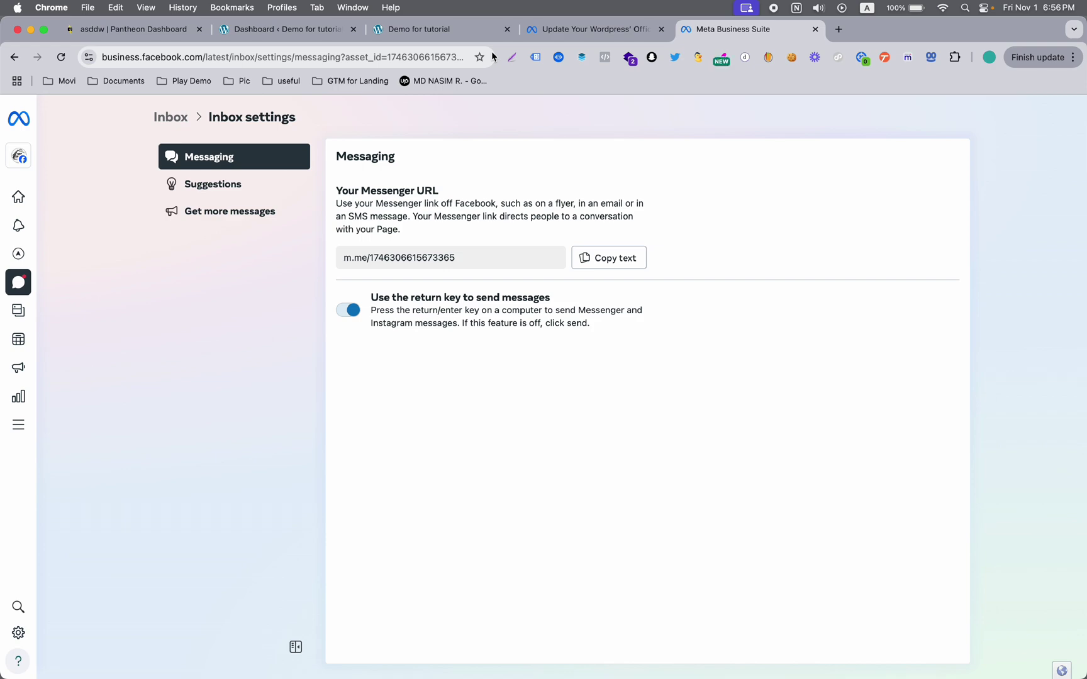
{"action": "left_click", "coordinate": [568, 31]}
Step: Back in the Chaty editor, fill the Messenger URL field with the Page's m.me link
{"action": "left_click", "coordinate": [453, 25]}
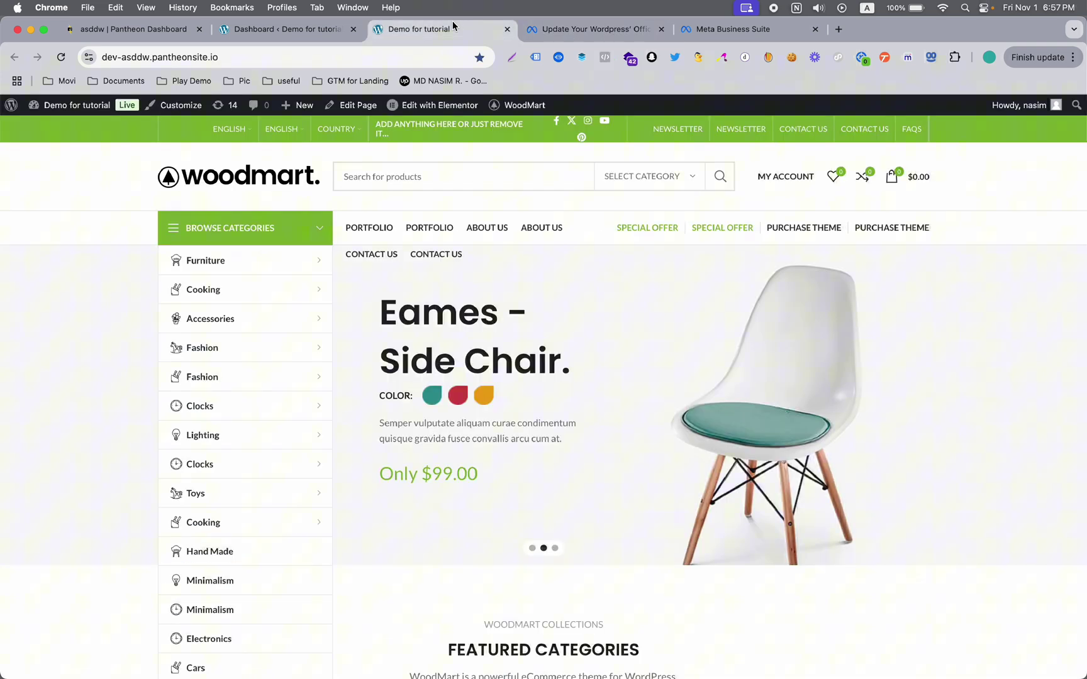
{"action": "left_click", "coordinate": [309, 30]}
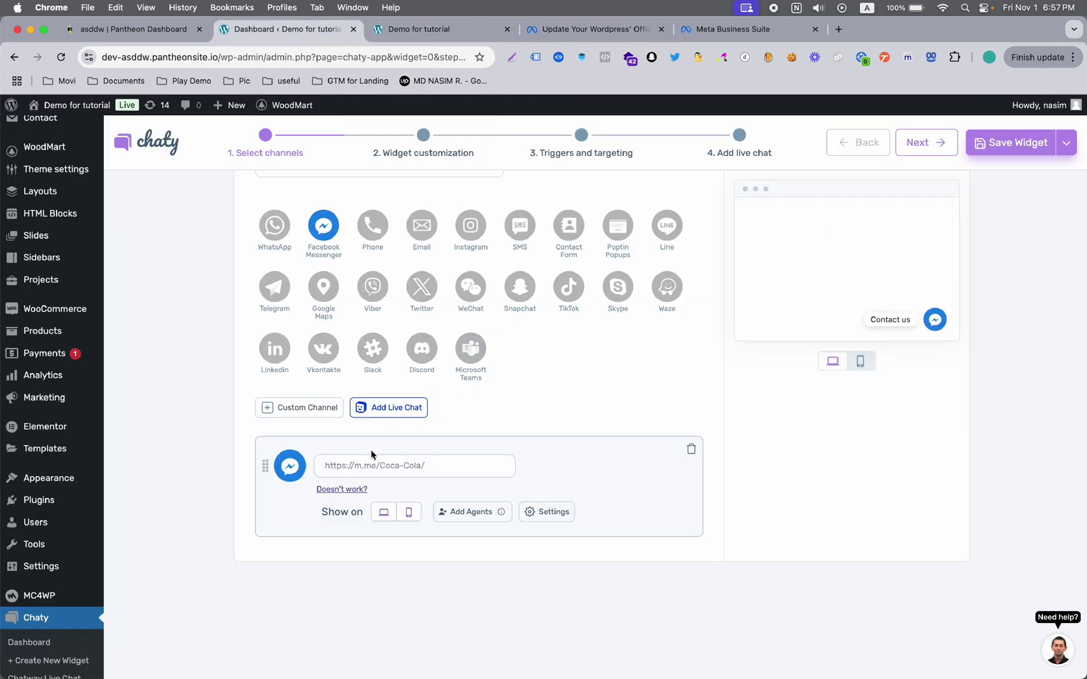
{"action": "left_click", "coordinate": [370, 473]}
{"action": "key", "text": "Down"}
{"action": "key", "text": "Return"}
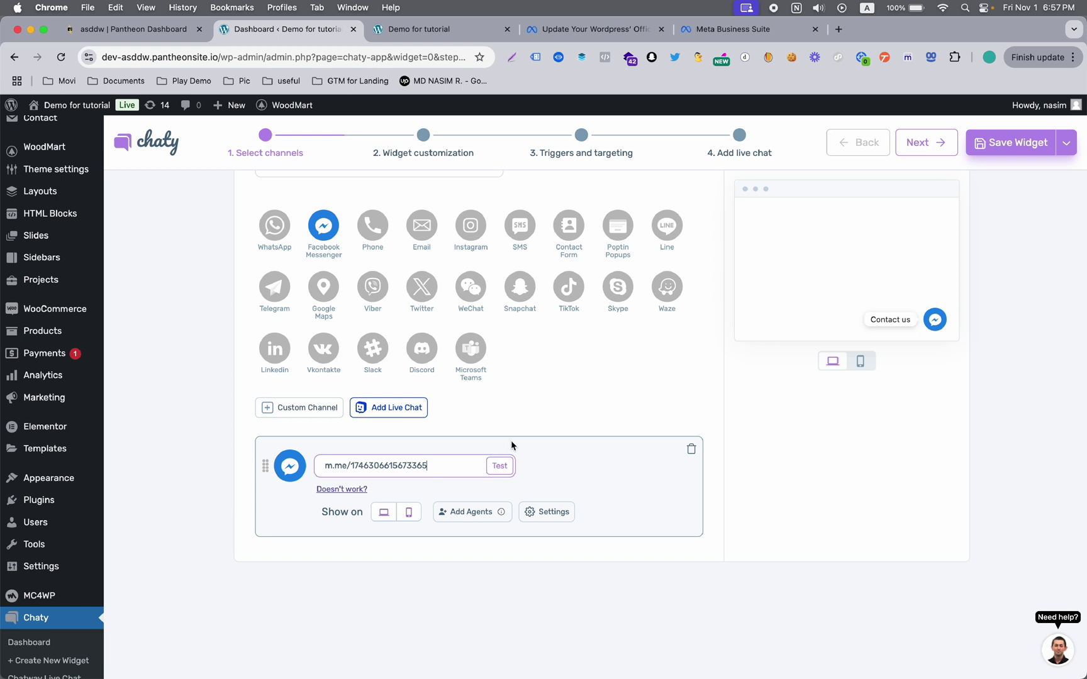
{"action": "left_click", "coordinate": [530, 457]}
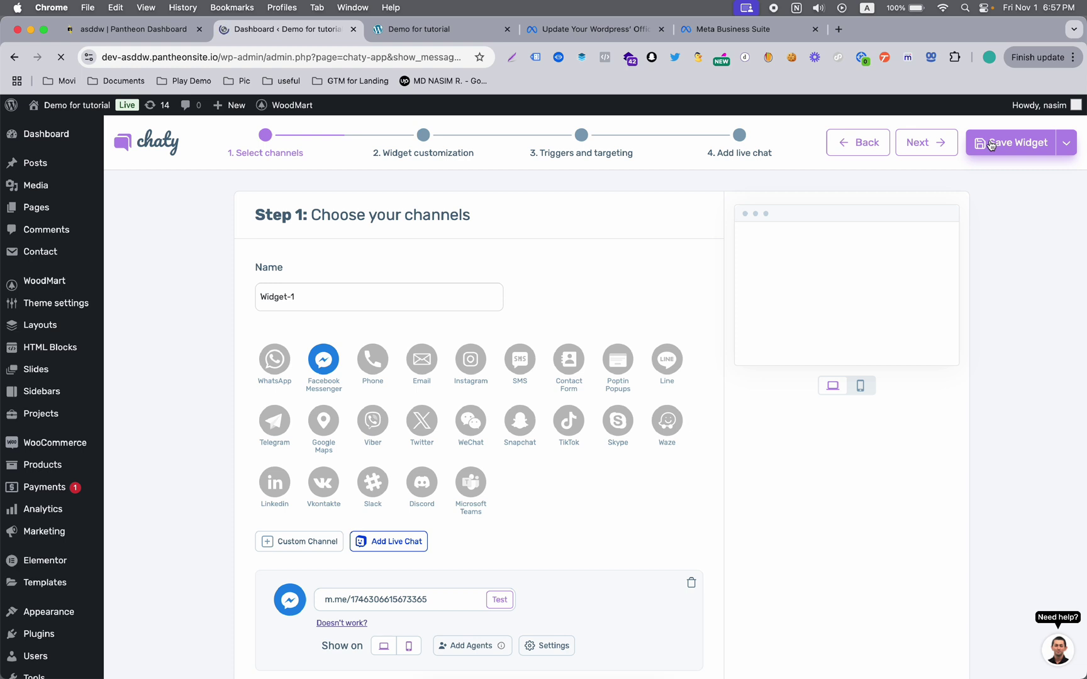
{"action": "scroll", "coordinate": [608, 263], "scroll_direction": "down", "scroll_amount": 5}
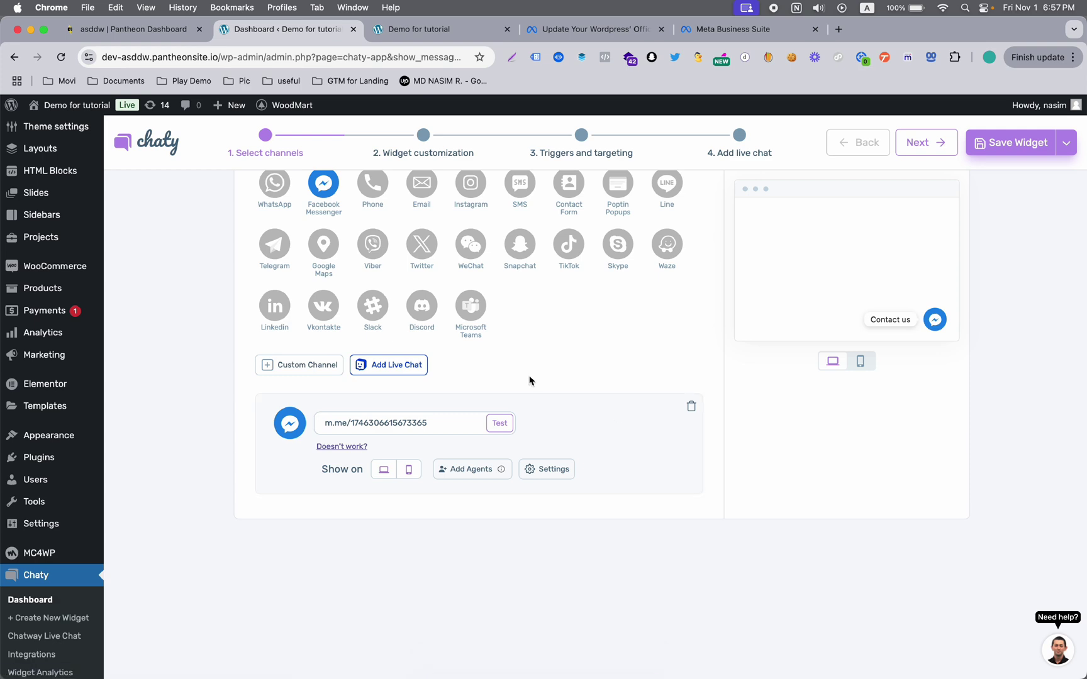
Step: Scroll down and back up the WoodMart homepage to confirm the 'Contact us' Messenger button appears
{"action": "left_click", "coordinate": [454, 30]}
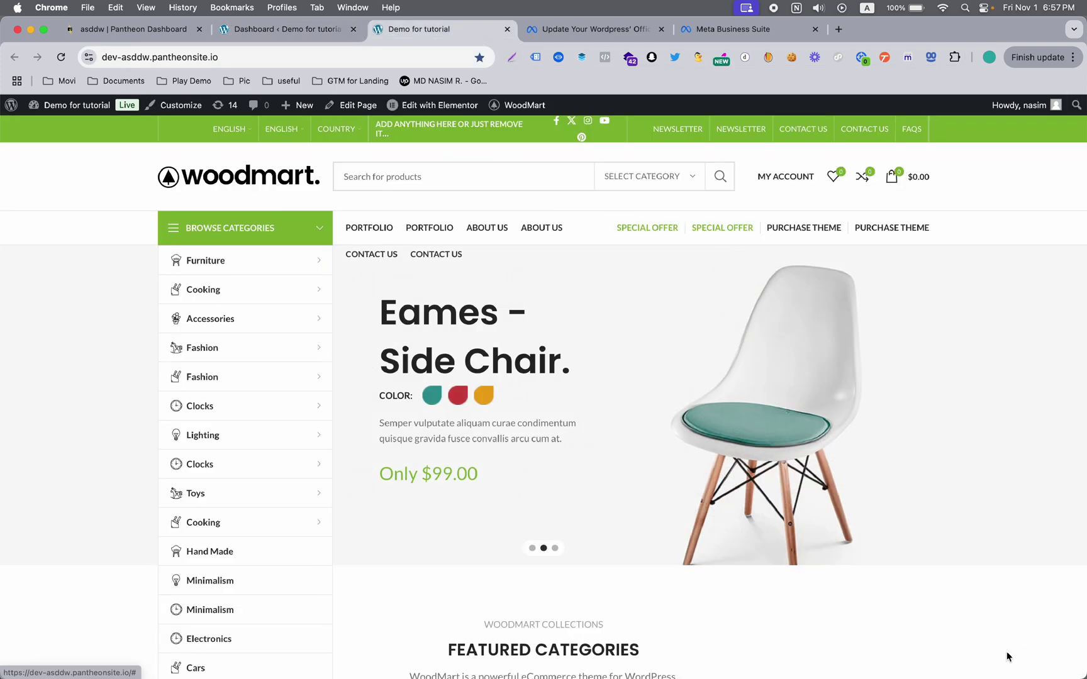
{"action": "scroll", "coordinate": [1007, 657], "scroll_direction": "down", "scroll_amount": 3}
{"action": "scroll", "coordinate": [1007, 657], "scroll_direction": "down", "scroll_amount": 15}
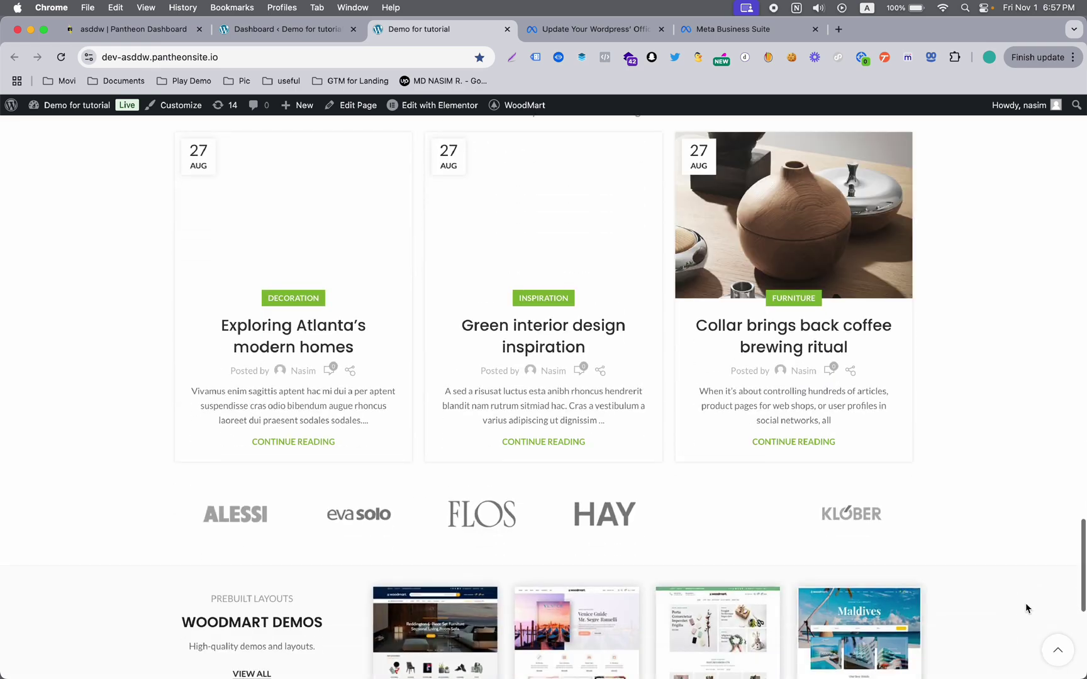
{"action": "scroll", "coordinate": [1026, 608], "scroll_direction": "down", "scroll_amount": 3}
{"action": "scroll", "coordinate": [1026, 609], "scroll_direction": "up", "scroll_amount": 15}
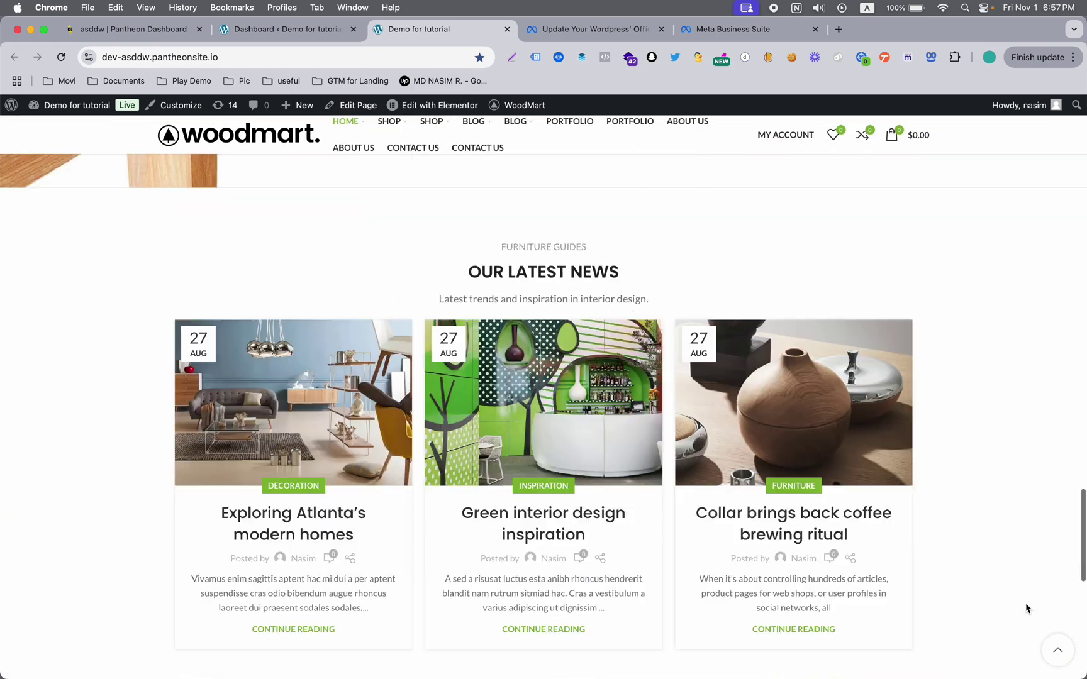
{"action": "scroll", "coordinate": [848, 425], "scroll_direction": "up", "scroll_amount": 15}
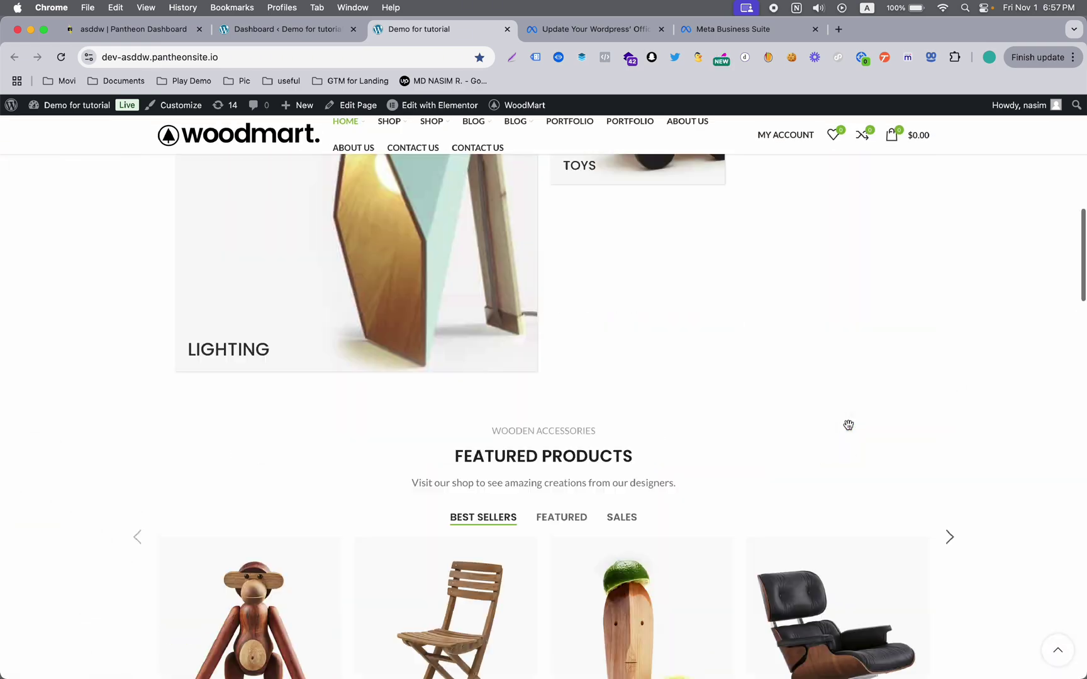
{"action": "scroll", "coordinate": [849, 429], "scroll_direction": "up", "scroll_amount": 3}
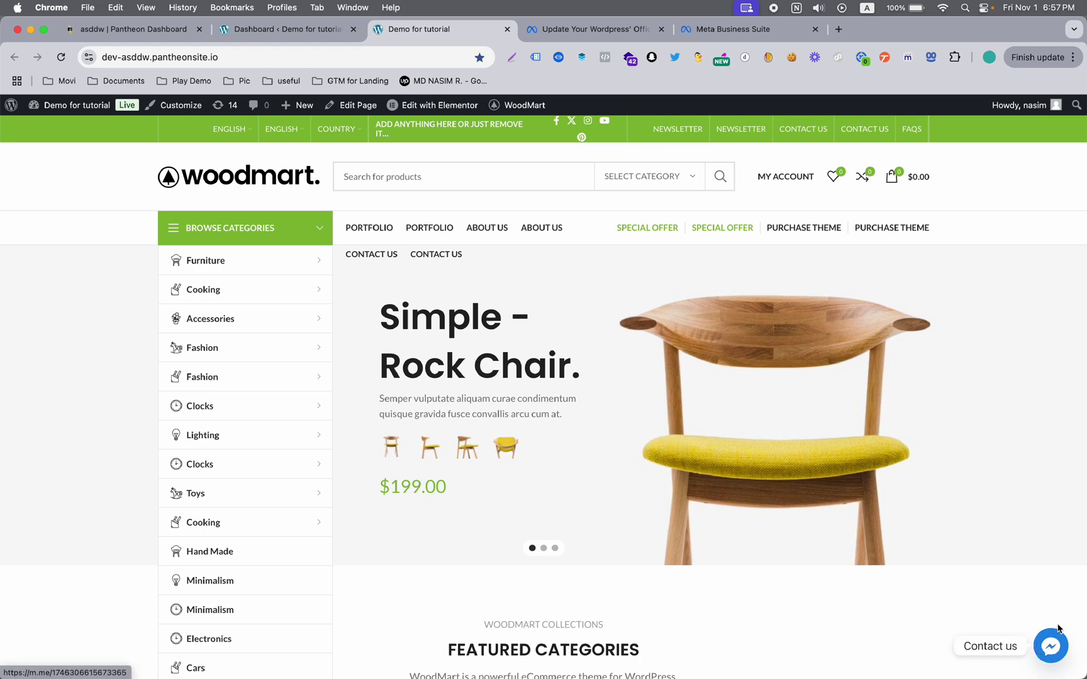
Step: Open the Messenger channel's Settings in Chaty and select its 'Facebook Messenger' hover text
{"action": "left_click", "coordinate": [312, 30]}
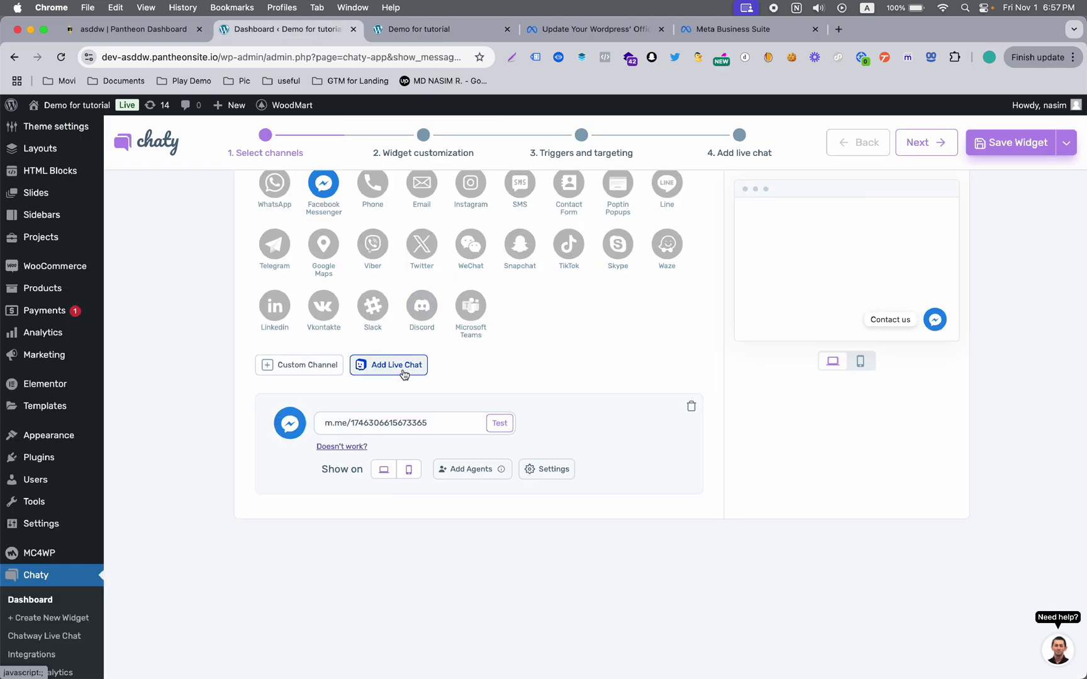
{"action": "scroll", "coordinate": [481, 423], "scroll_direction": "up", "scroll_amount": 1}
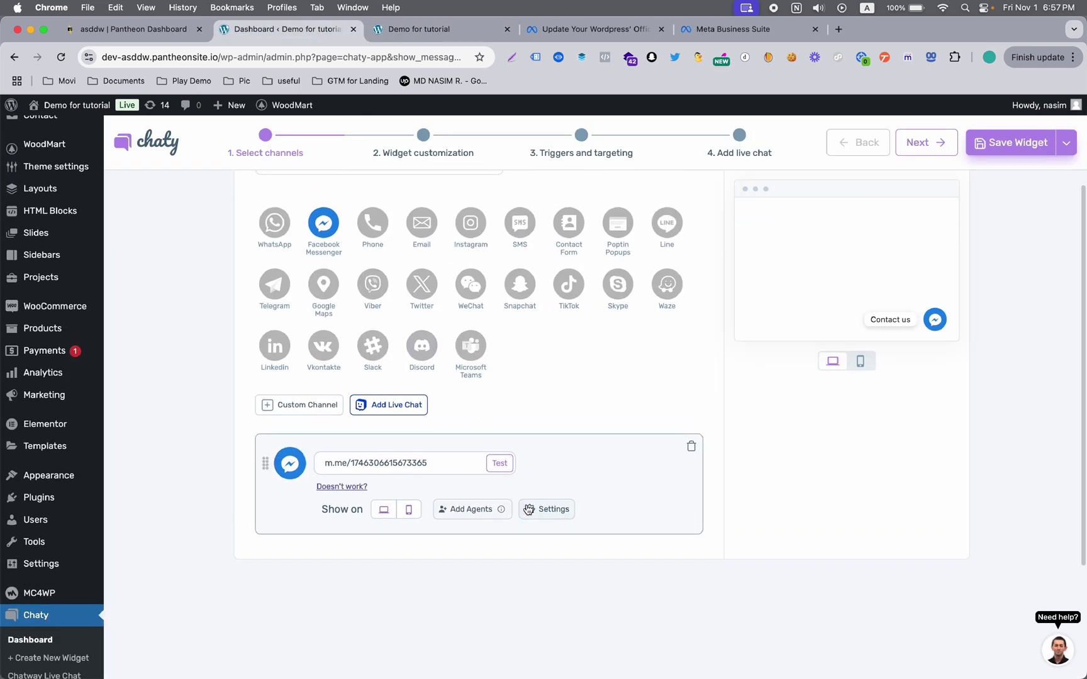
{"action": "left_click", "coordinate": [539, 506]}
{"action": "scroll", "coordinate": [538, 510], "scroll_direction": "down", "scroll_amount": 5}
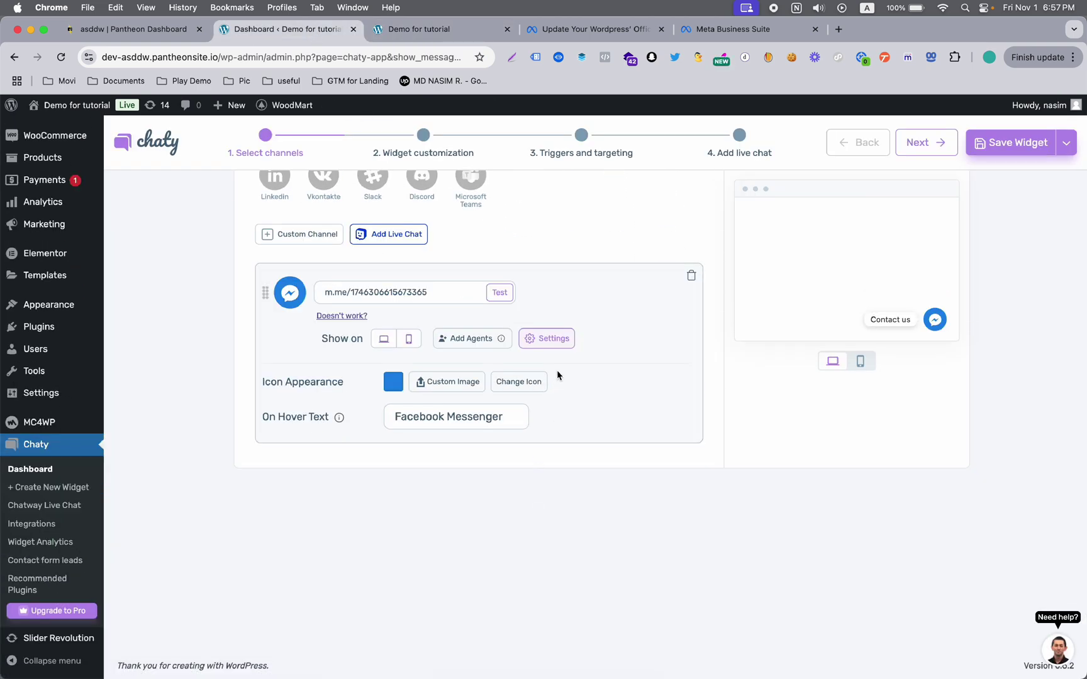
{"action": "triple_click", "coordinate": [408, 416]}
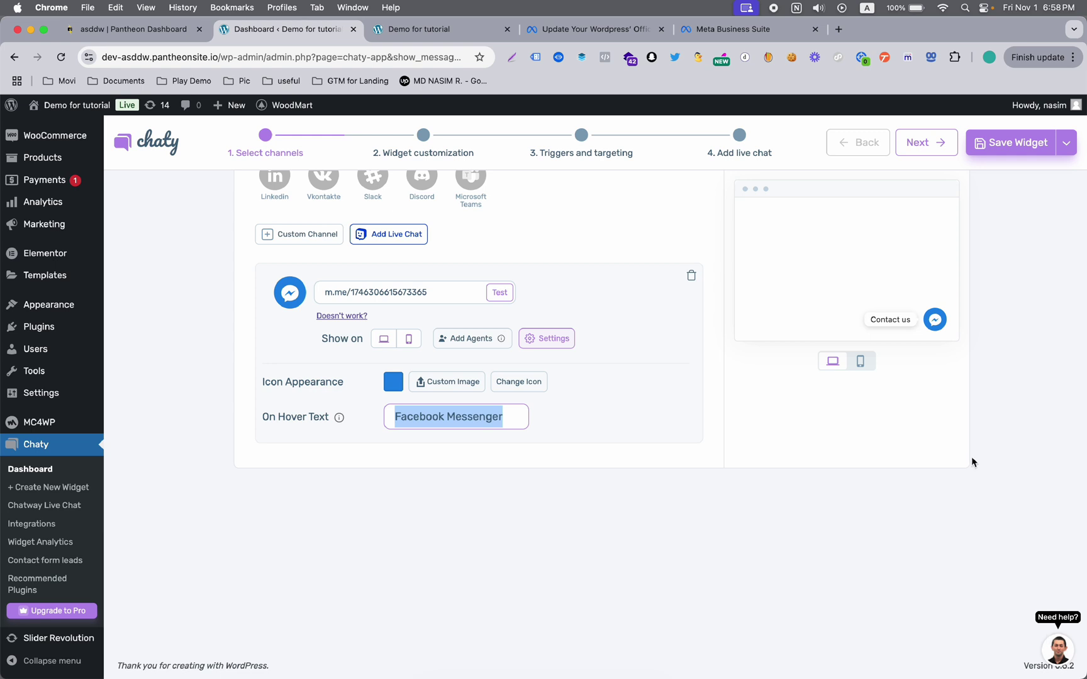
Step: Check the button's hover label on the storefront, then view the Messenger icon colour choices
{"action": "left_click", "coordinate": [481, 29]}
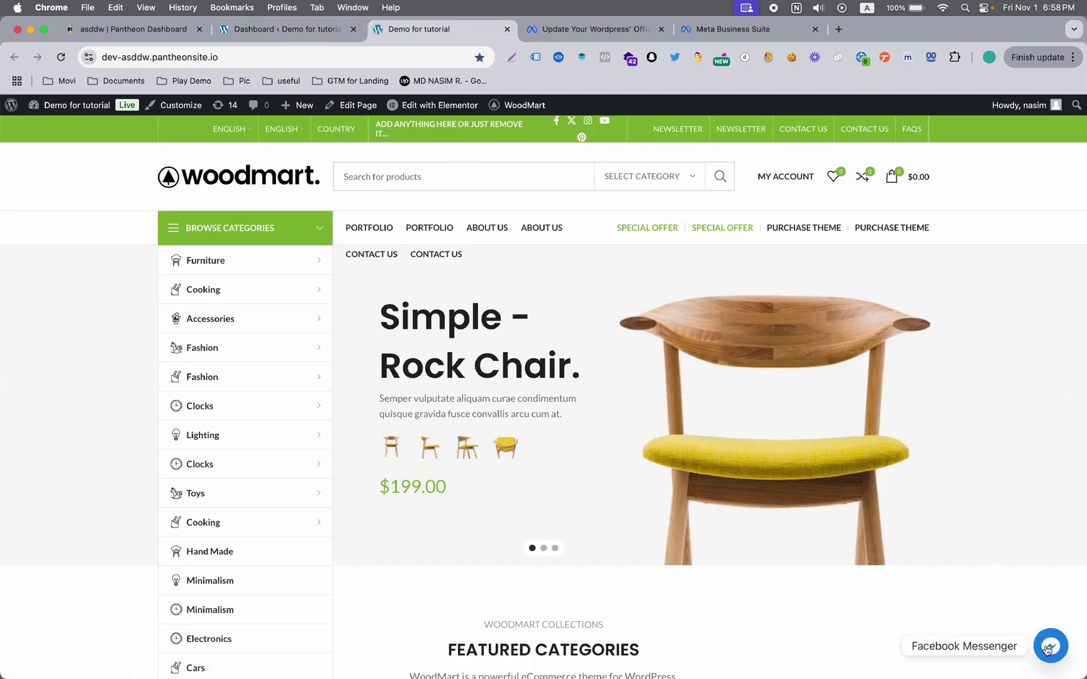
{"action": "left_click", "coordinate": [286, 29]}
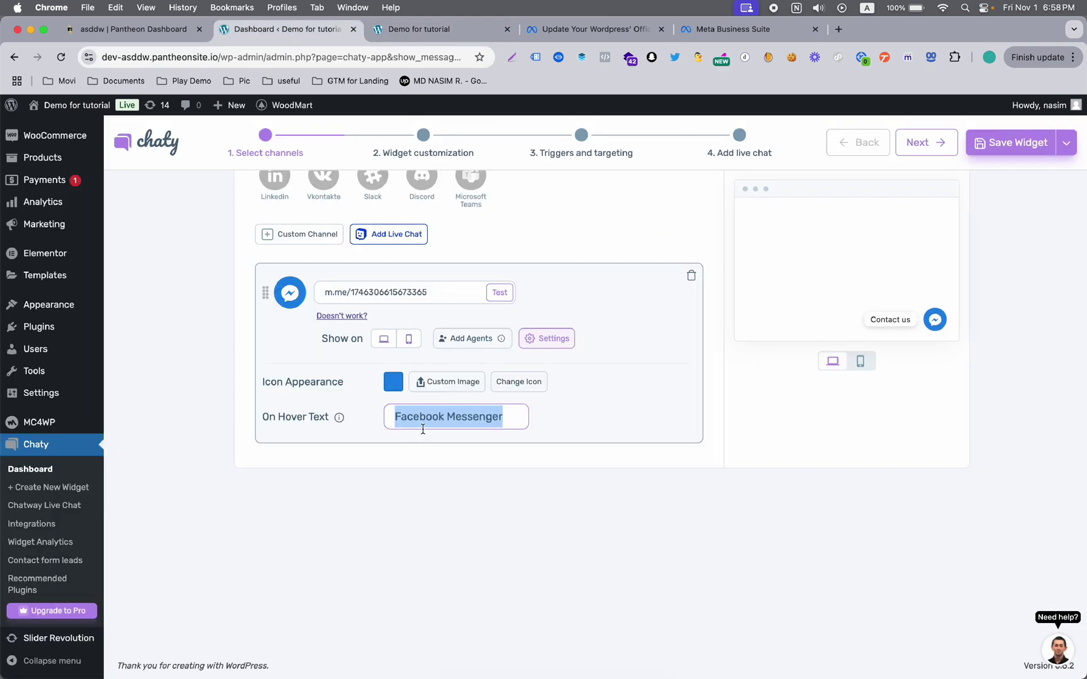
{"action": "left_click", "coordinate": [392, 385]}
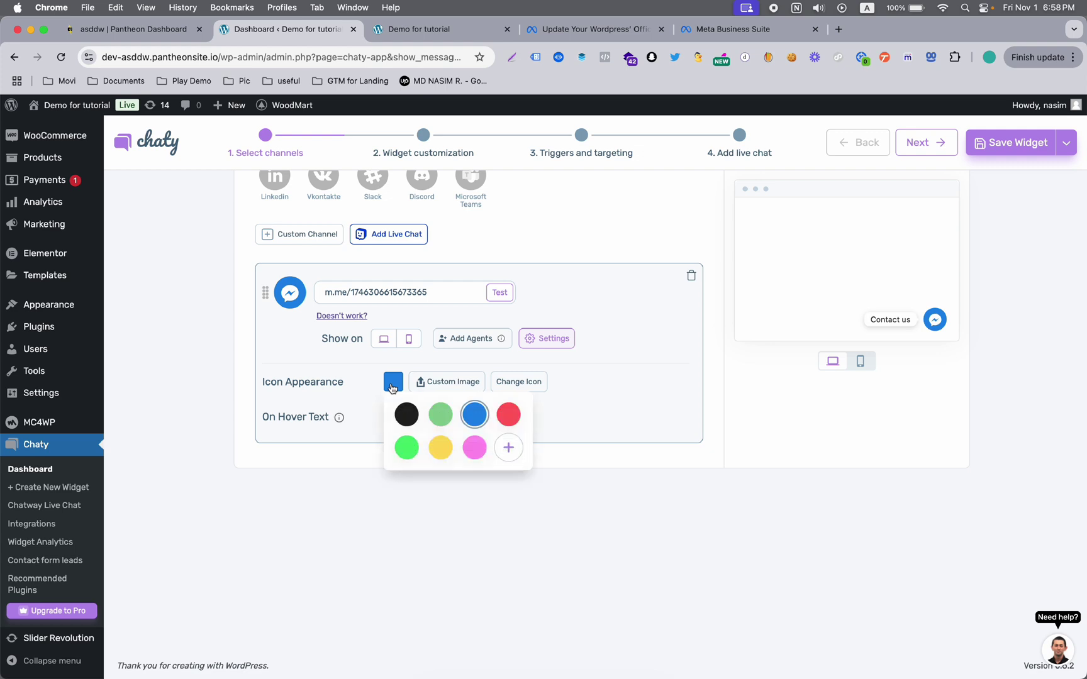
{"action": "left_click", "coordinate": [556, 472]}
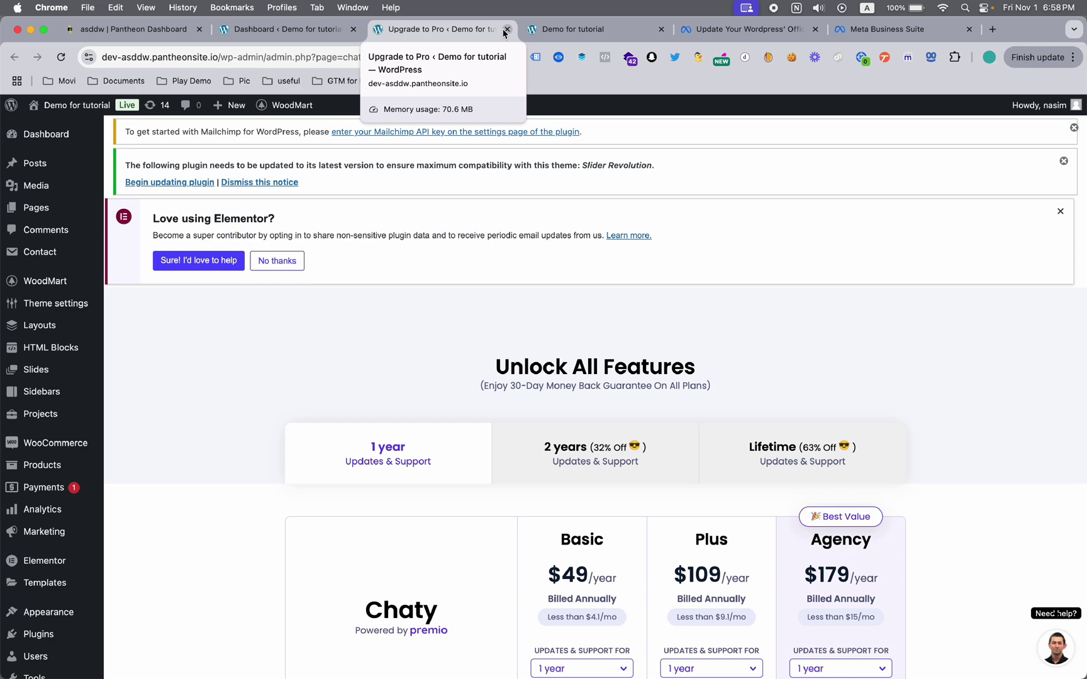
Step: Look over the Basic, Plus and Agency plans and close the Upgrade to Pro tab
{"action": "scroll", "coordinate": [440, 286], "scroll_direction": "down", "scroll_amount": 5}
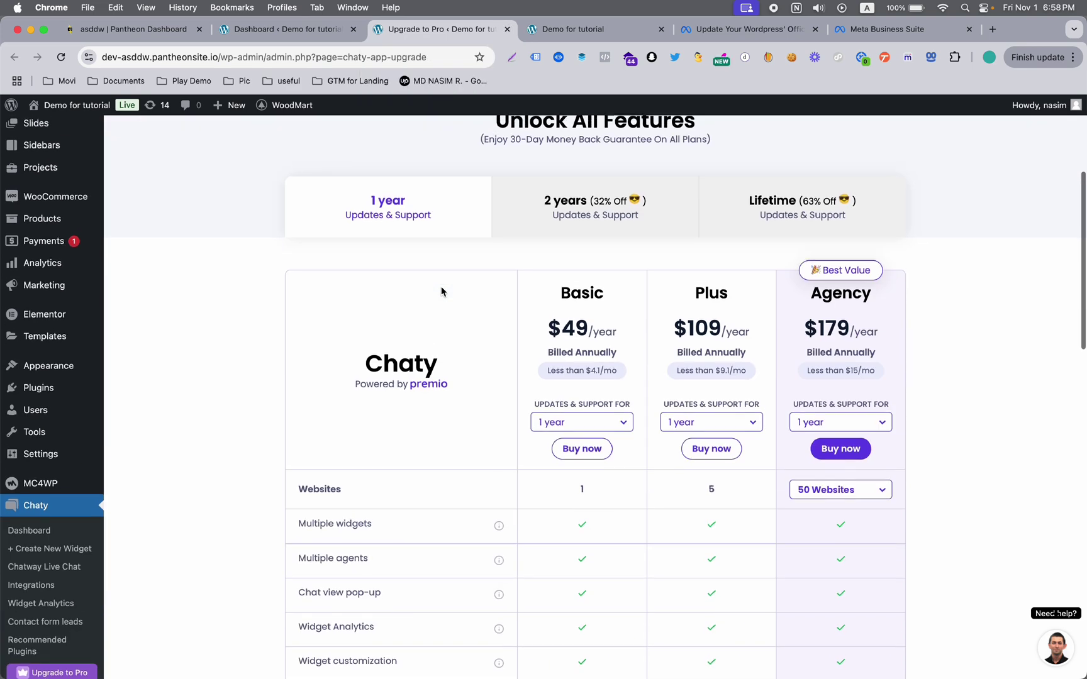
{"action": "scroll", "coordinate": [441, 287], "scroll_direction": "up", "scroll_amount": 5}
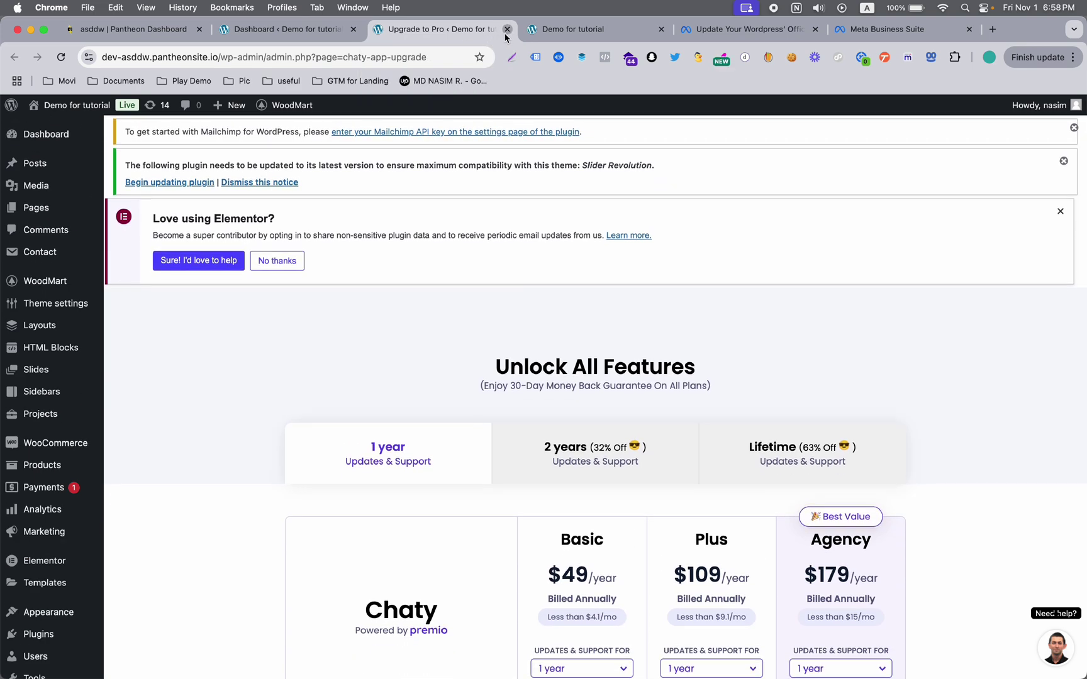
{"action": "left_click", "coordinate": [507, 29]}
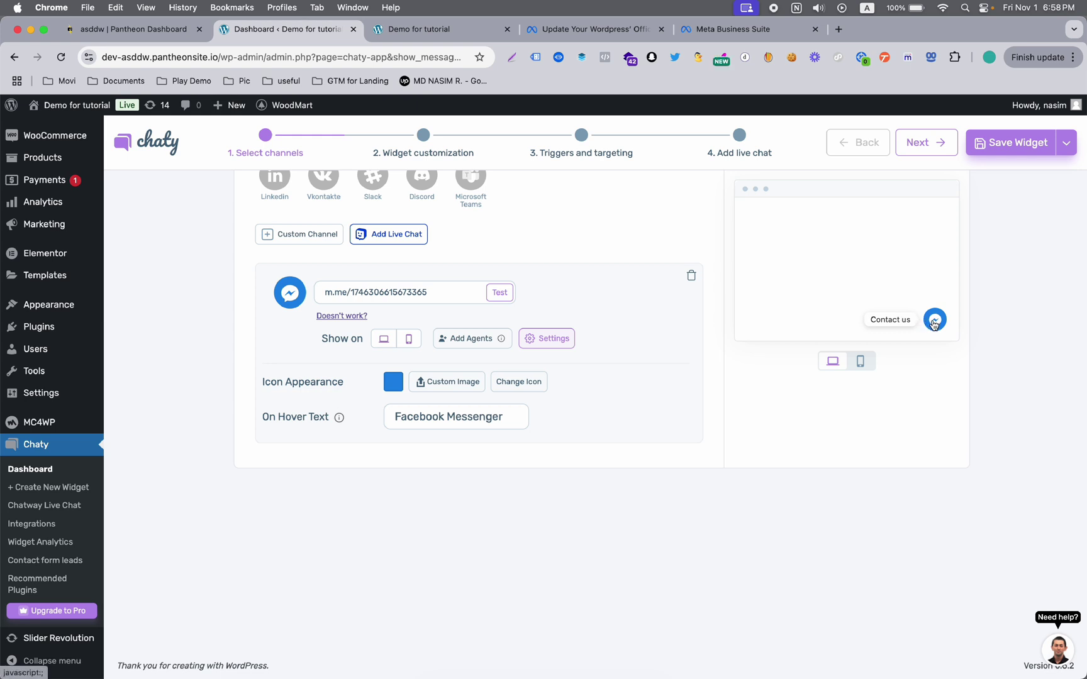
{"action": "scroll", "coordinate": [934, 322], "scroll_direction": "up", "scroll_amount": 3}
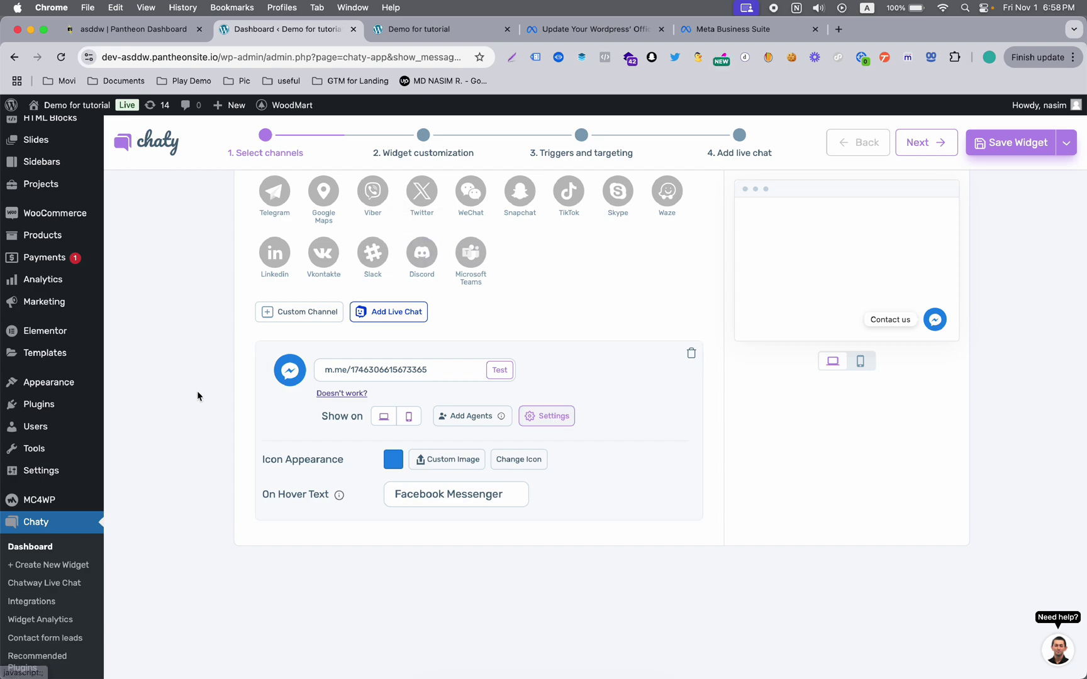
Step: On the 'Demo for tutorial' tab, scroll the storefront products with the 'Contact us' button visible
{"action": "left_click", "coordinate": [435, 27]}
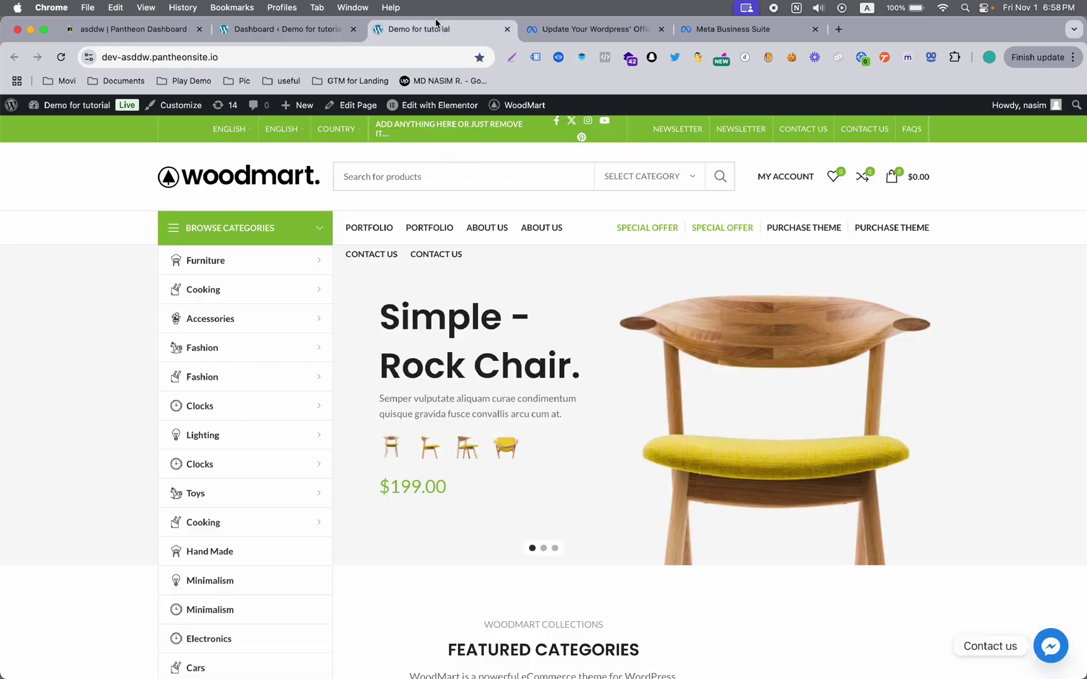
{"action": "scroll", "coordinate": [617, 412], "scroll_direction": "down", "scroll_amount": 15}
{"action": "scroll", "coordinate": [616, 412], "scroll_direction": "down", "scroll_amount": 5}
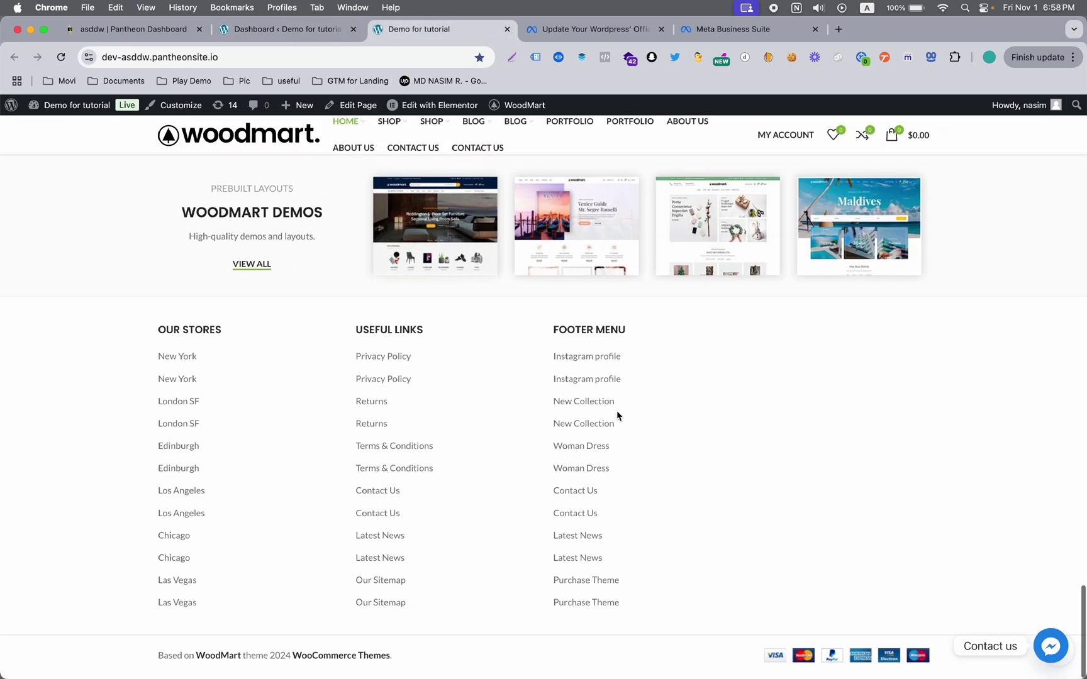
{"action": "scroll", "coordinate": [616, 412], "scroll_direction": "up", "scroll_amount": 15}
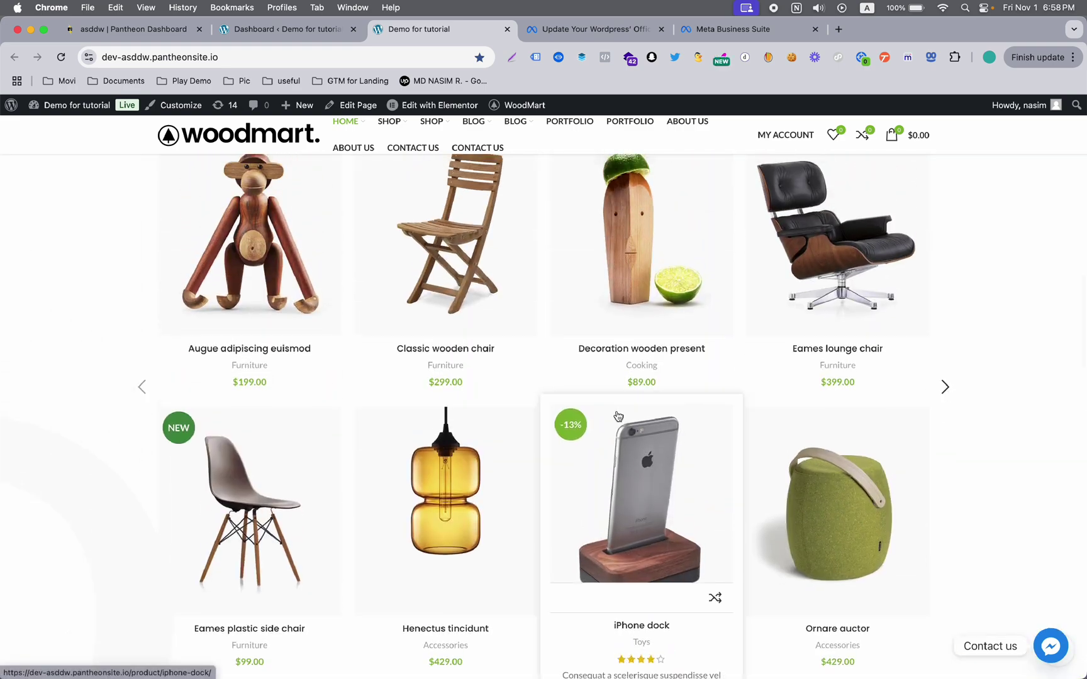
{"action": "scroll", "coordinate": [617, 416], "scroll_direction": "down", "scroll_amount": 2}
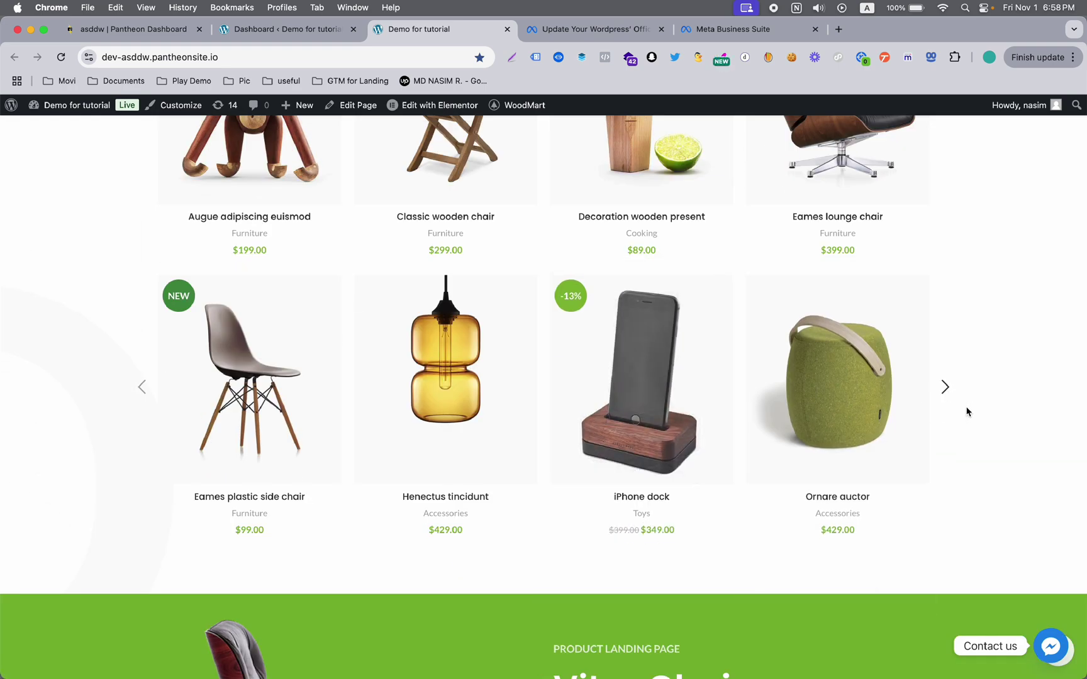
{"action": "scroll", "coordinate": [968, 414], "scroll_direction": "up", "scroll_amount": 11}
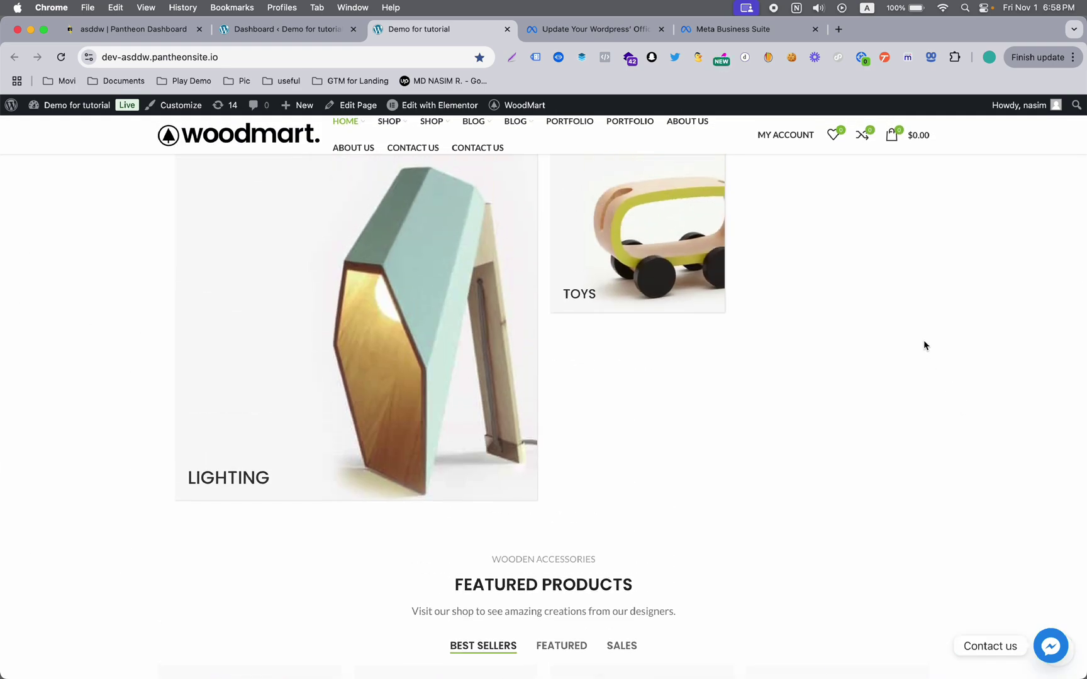